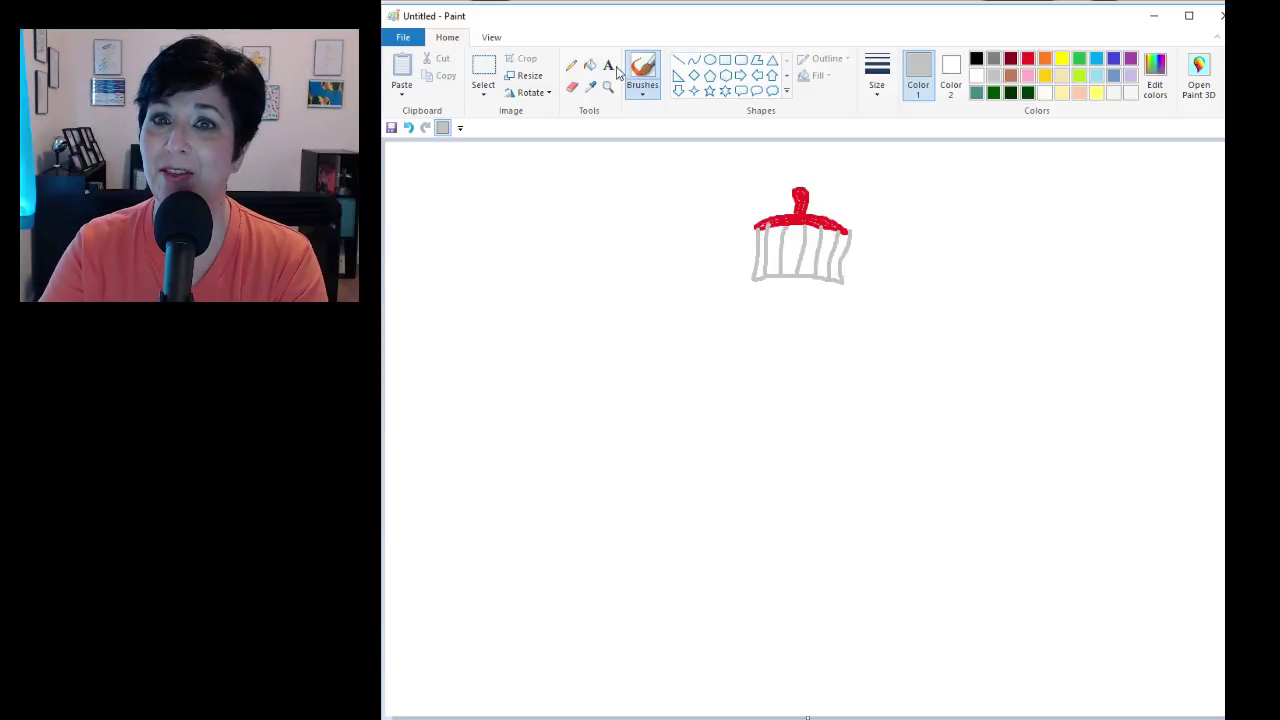
Outline a red, rimmed section directly beneath the grey-striped lantern room with the brush and fill it with red
left_click(645, 85)
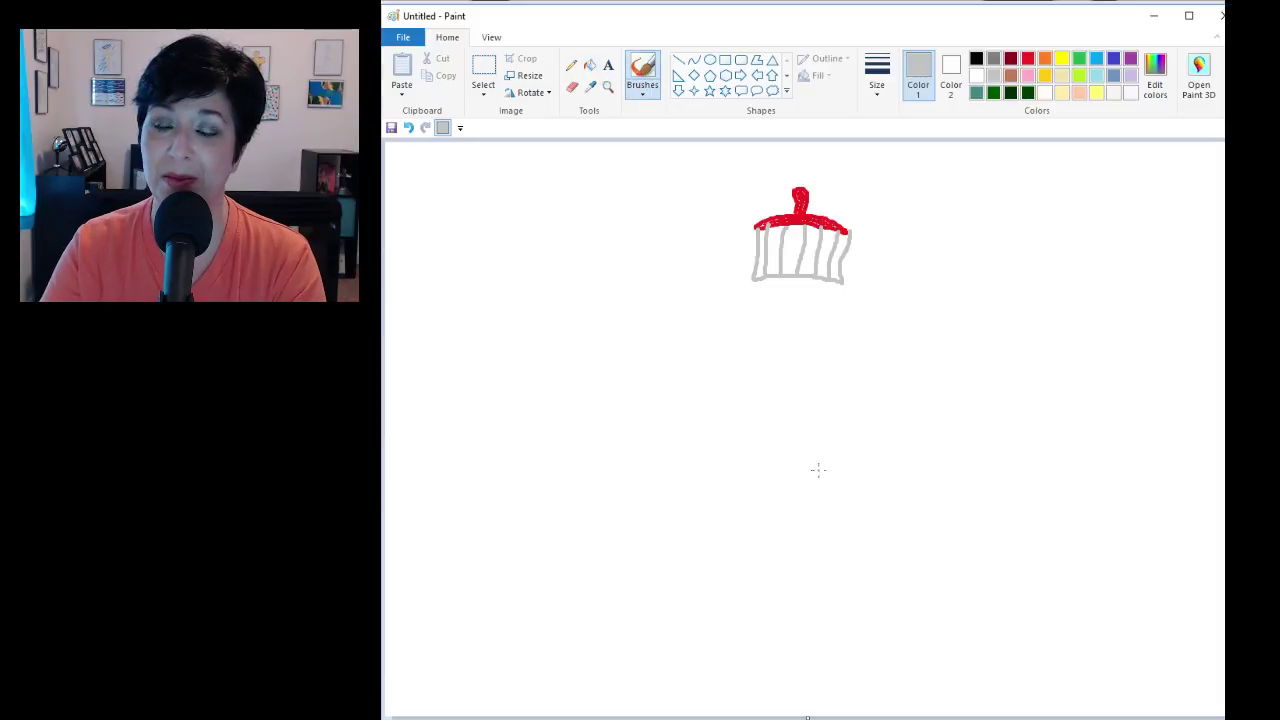
left_click(1028, 59)
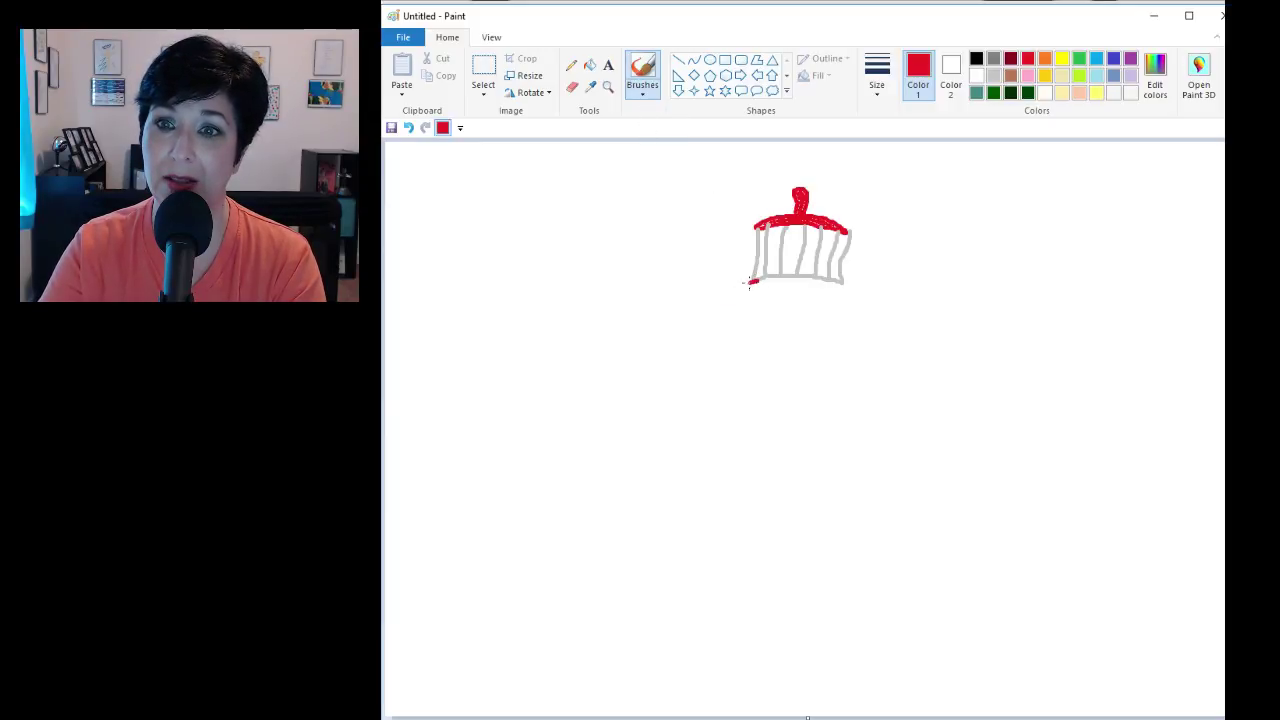
left_click_drag(746, 285, 780, 279)
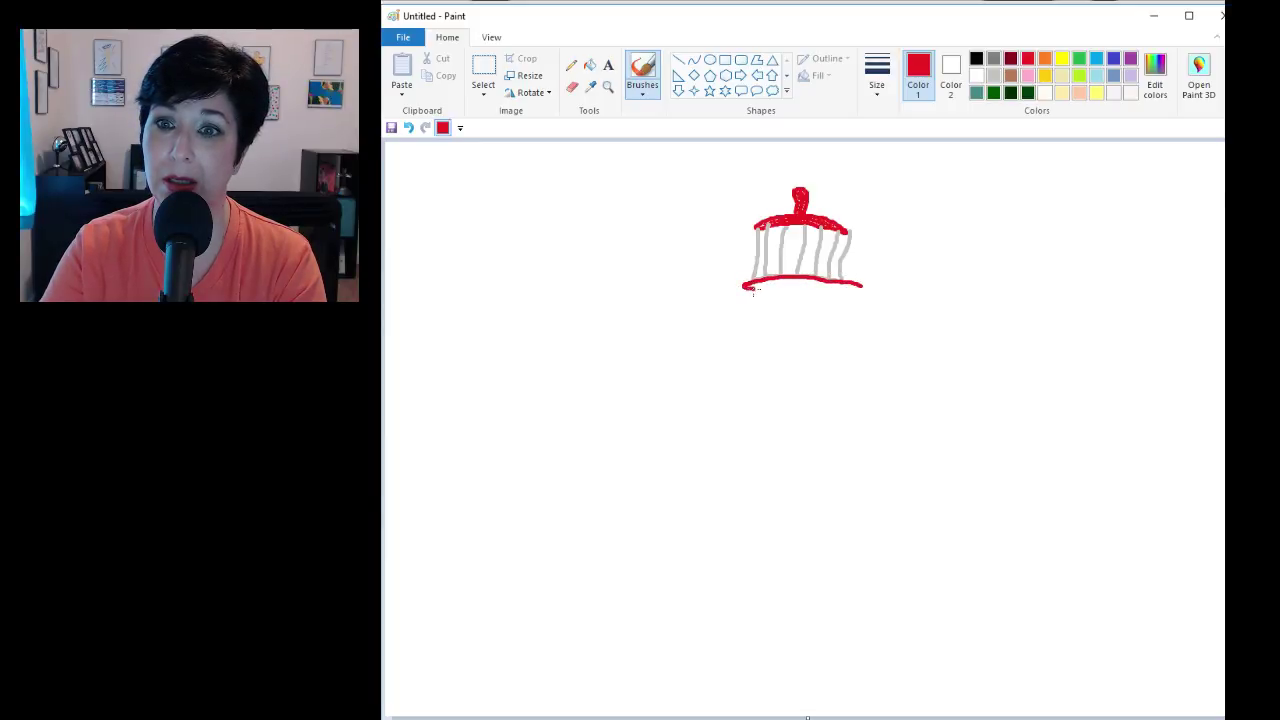
left_click_drag(754, 290, 755, 300)
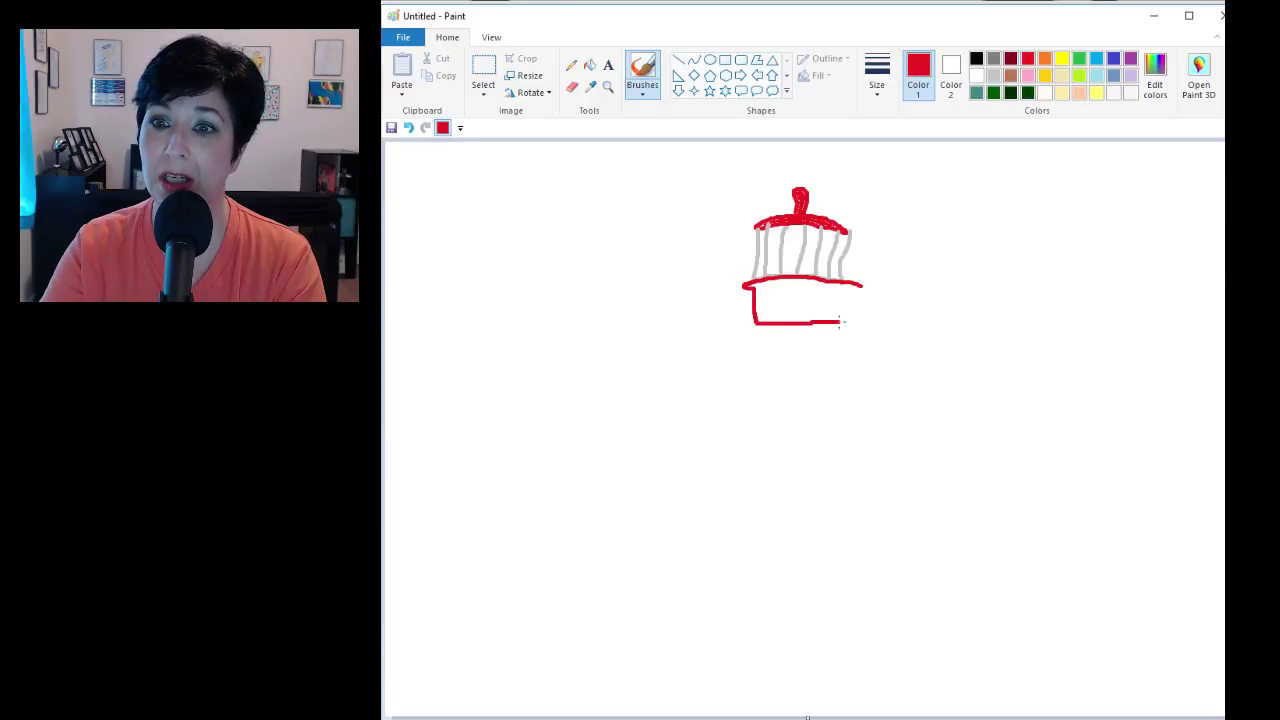
left_click_drag(851, 324, 852, 301)
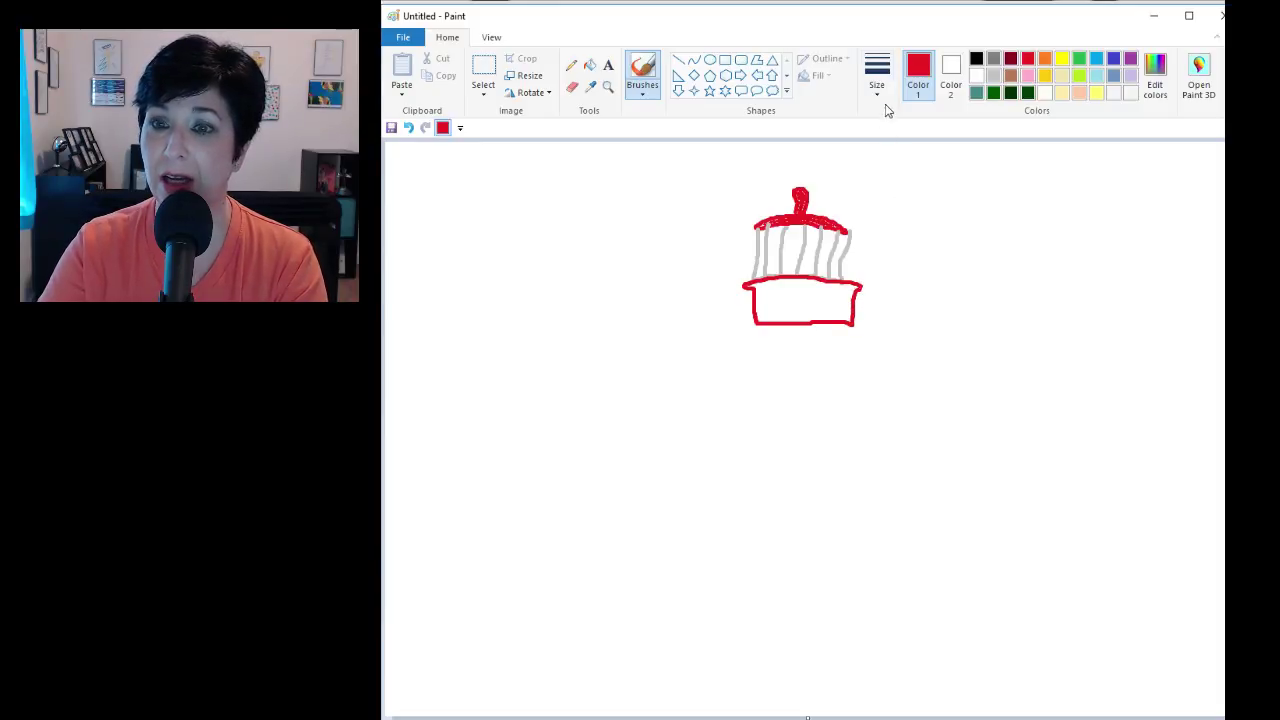
left_click(590, 65)
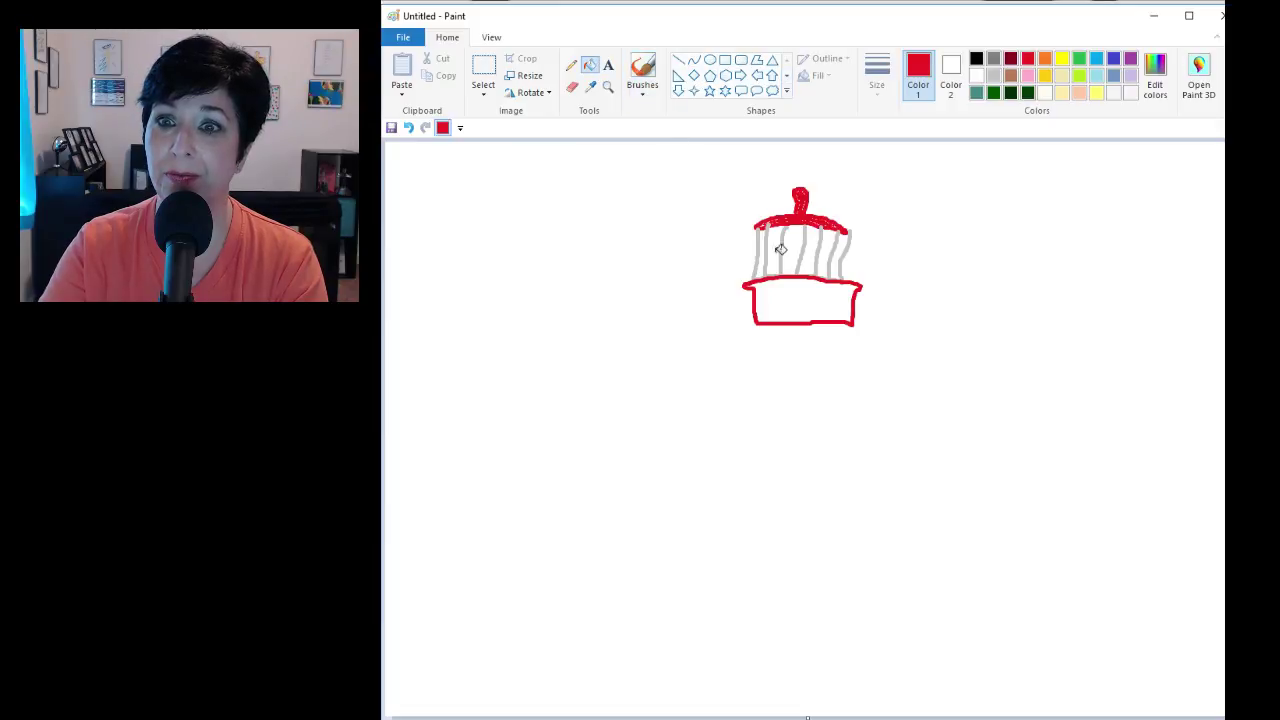
left_click(824, 289)
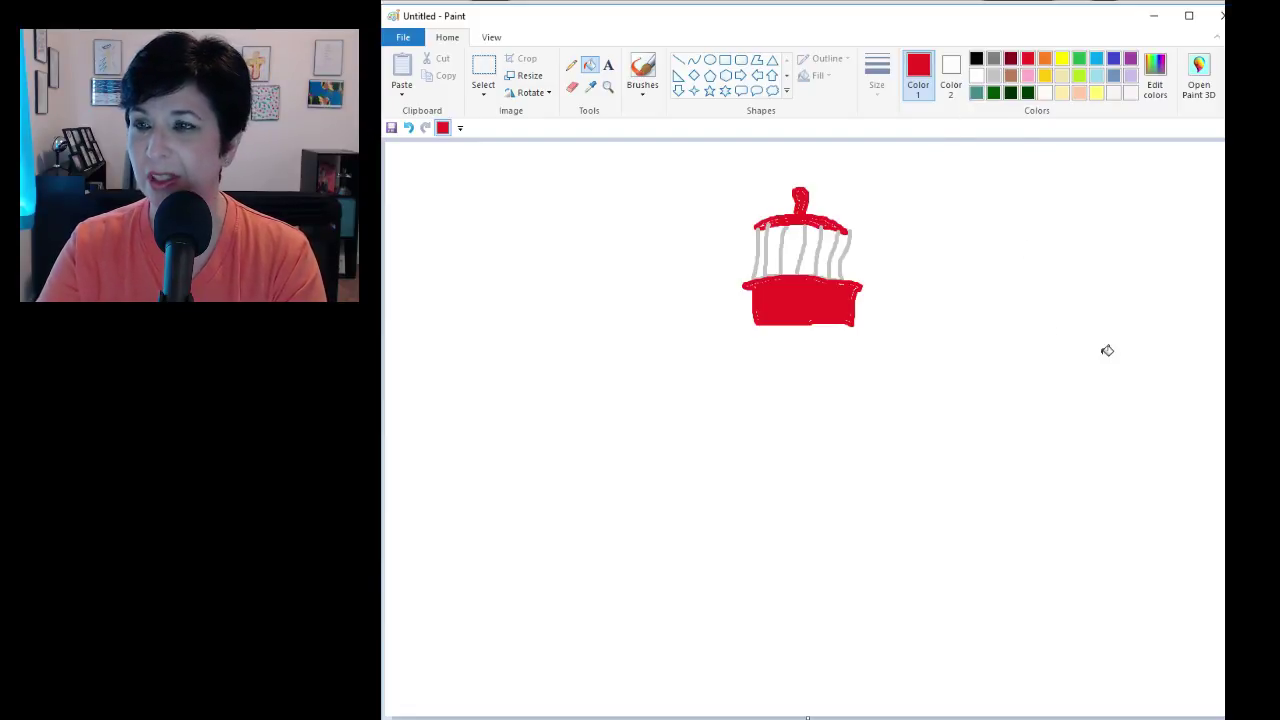
Outline a black flared gallery beneath the red section with the brush and fill it with black
mouse_move(1057, 11)
left_mouse_down()
mouse_move(1037, 23)
mouse_move(1049, 50)
mouse_move(1000, 20)
left_mouse_up()
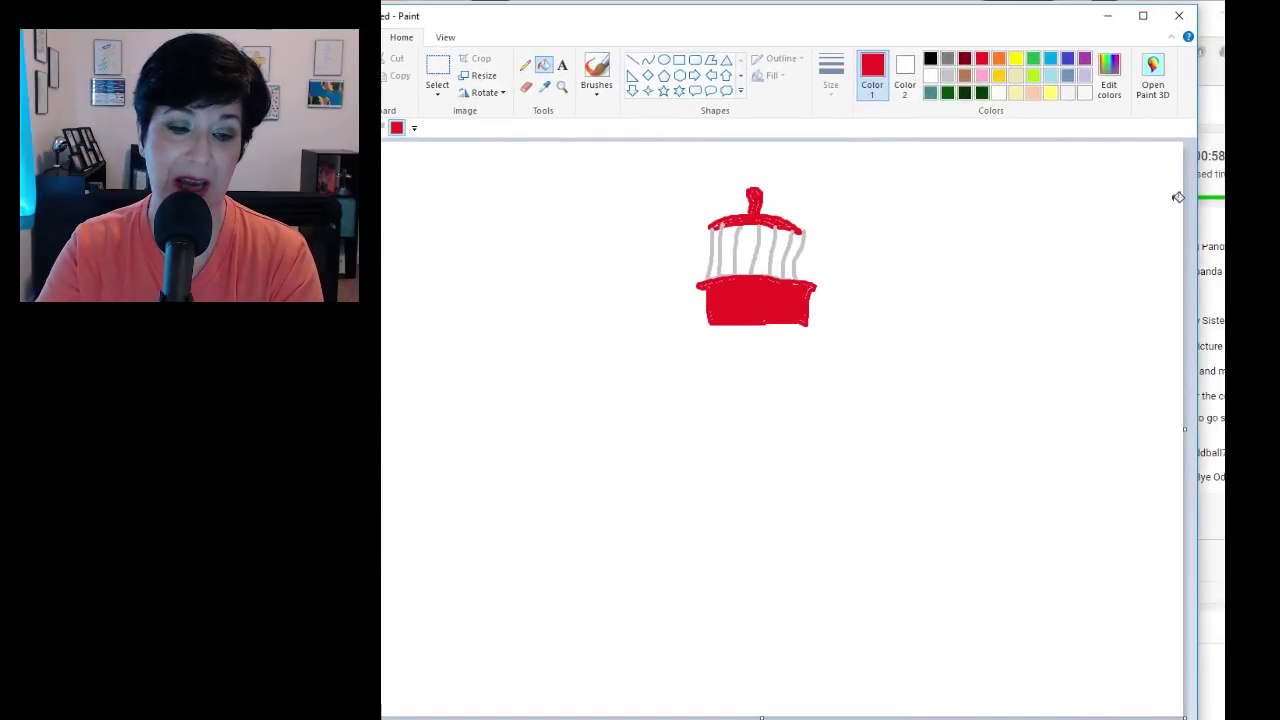
left_click(932, 60)
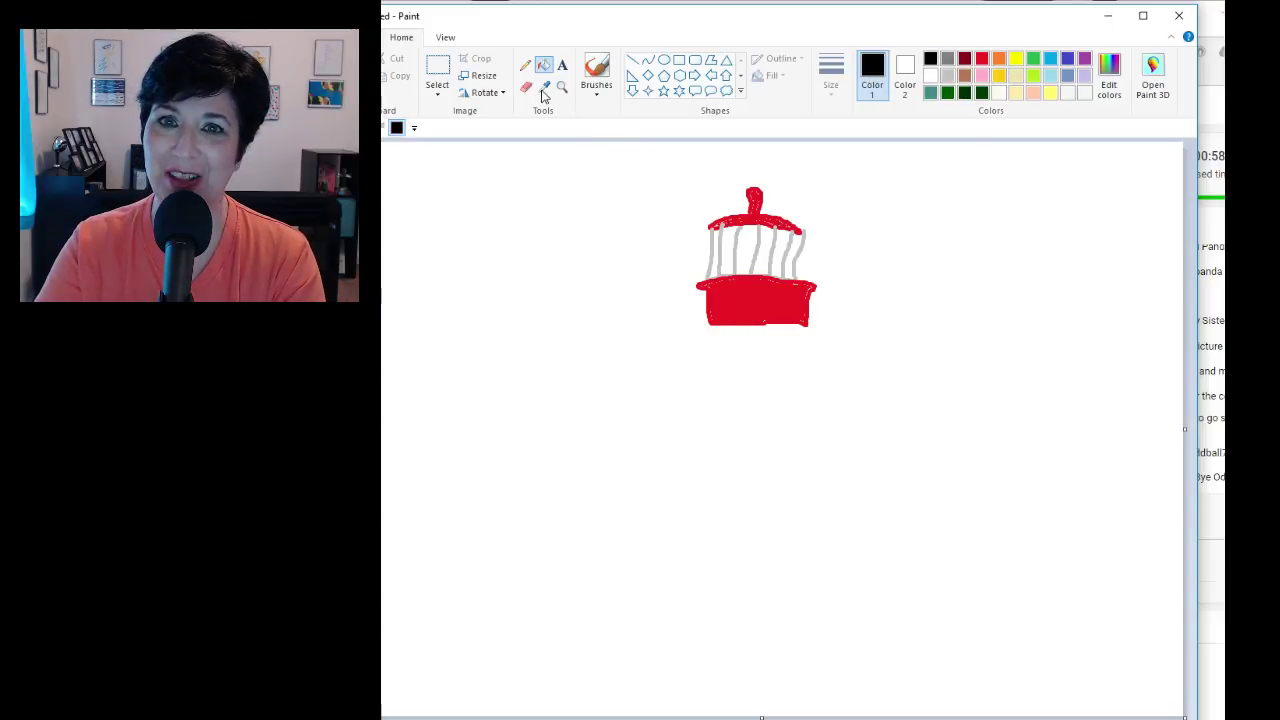
left_click(596, 86)
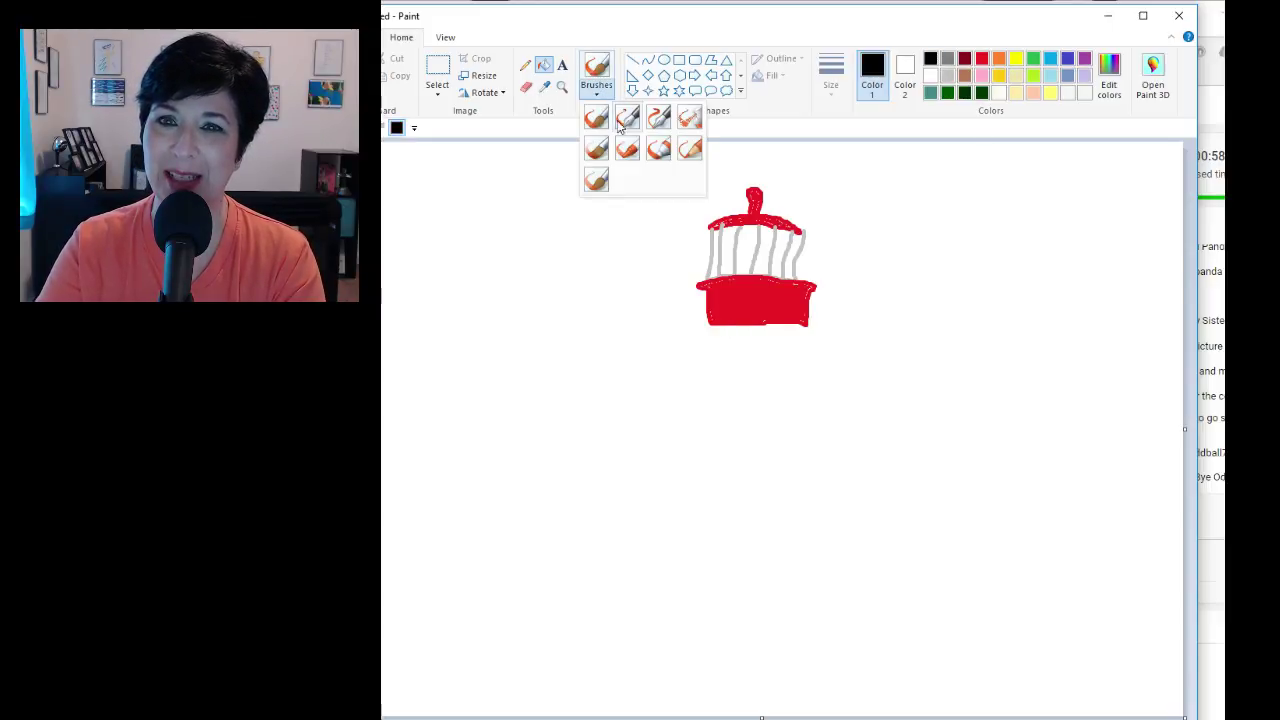
left_click(726, 180)
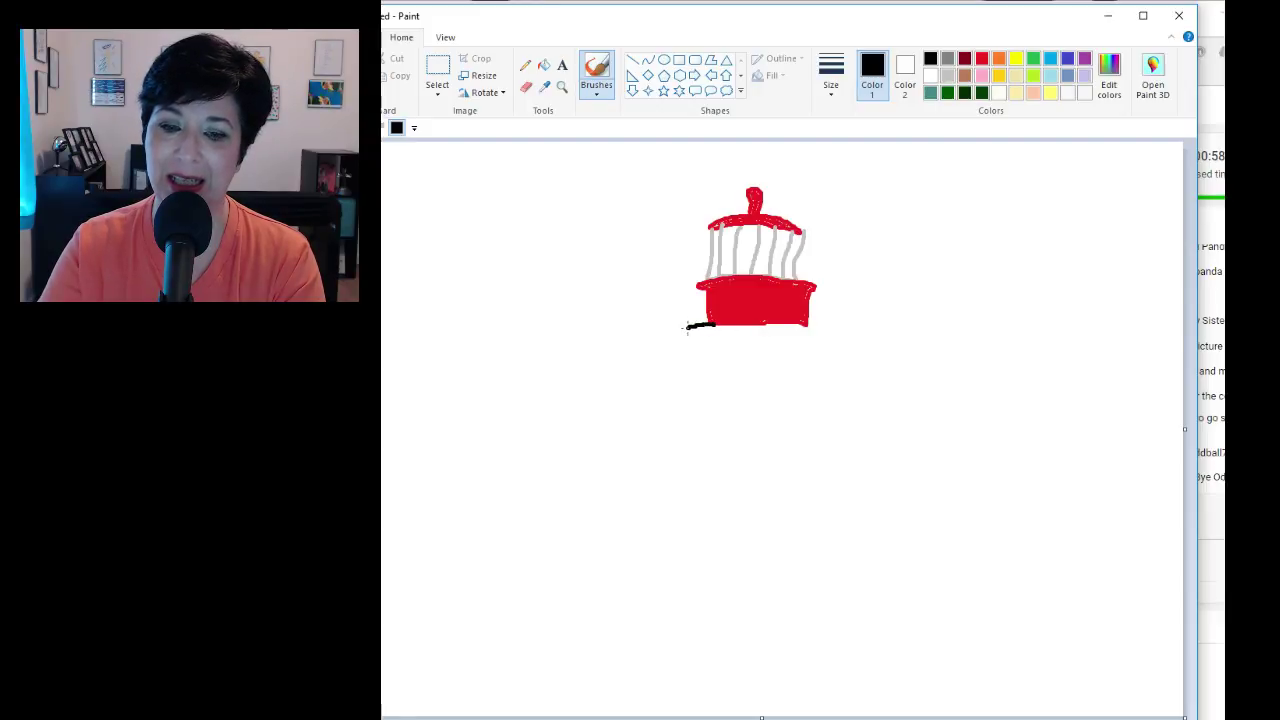
mouse_move(689, 334)
left_mouse_down()
mouse_move(714, 380)
mouse_move(816, 388)
mouse_move(821, 354)
mouse_move(851, 334)
mouse_move(818, 325)
left_mouse_up()
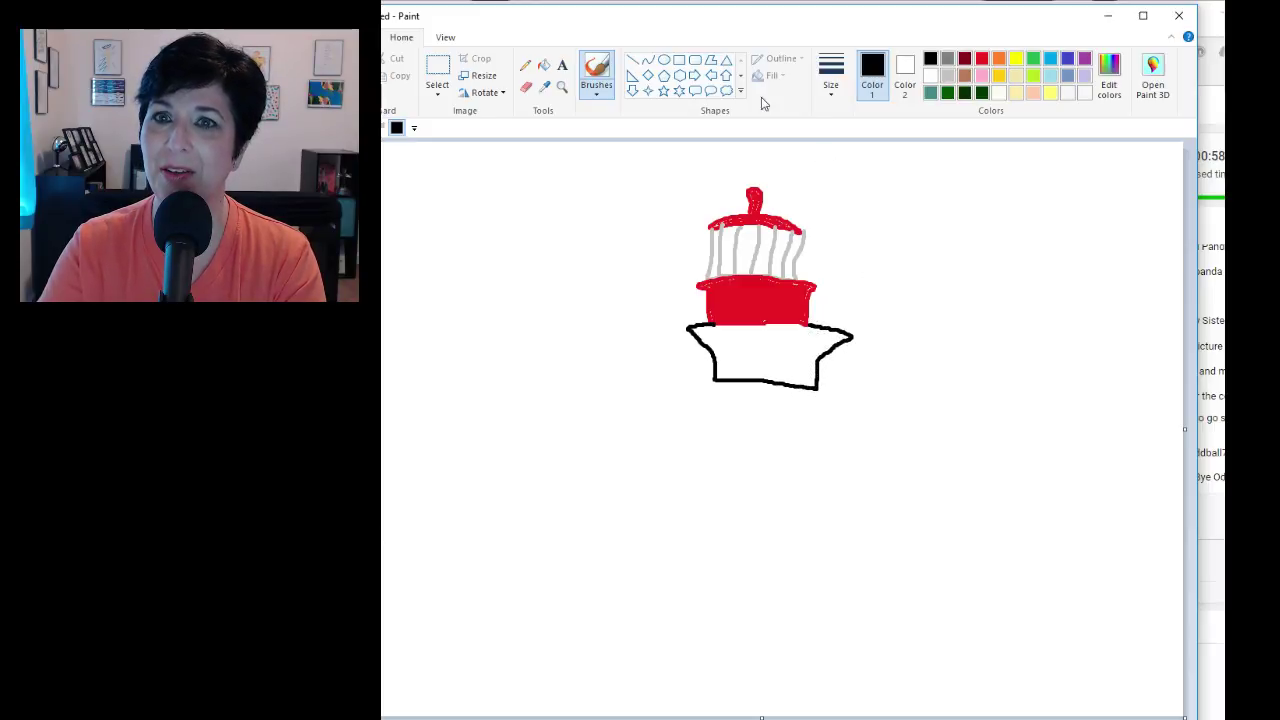
left_click(543, 65)
left_click(788, 356)
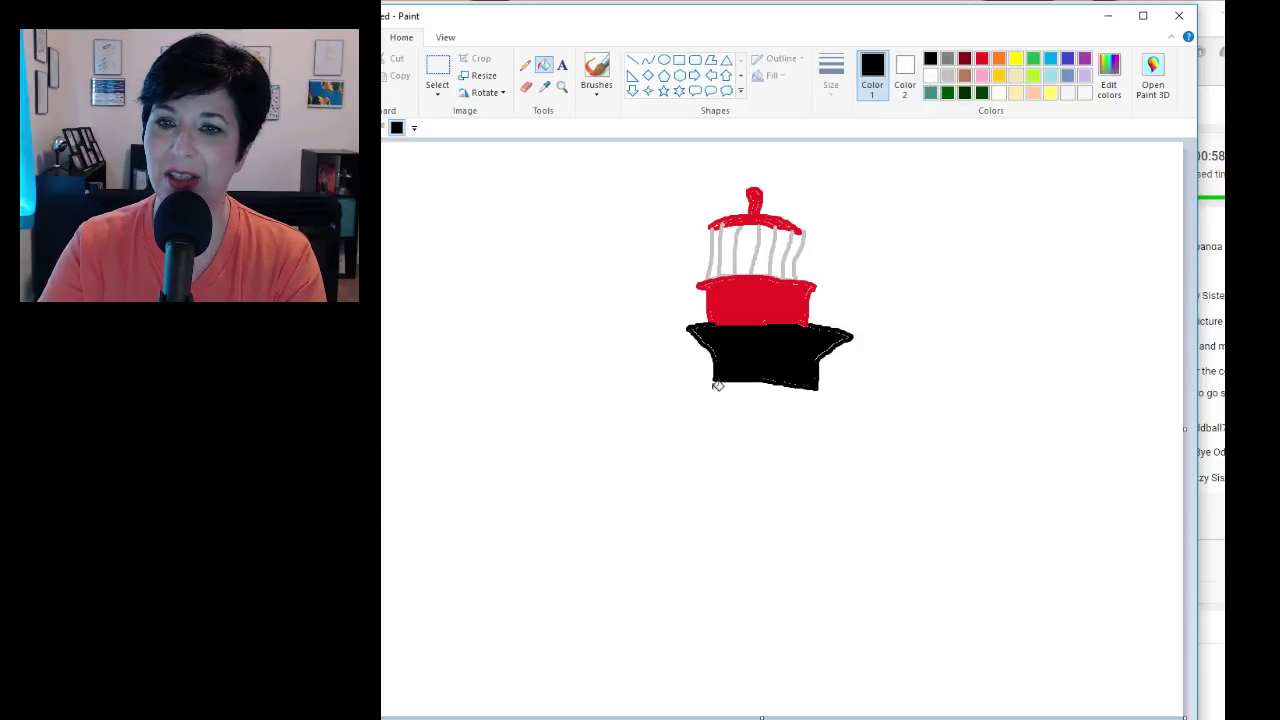
Draw a short black curved edge under the gallery, try a diagonal stripe below it, and undo the stripe
left_click(596, 70)
left_click(831, 78)
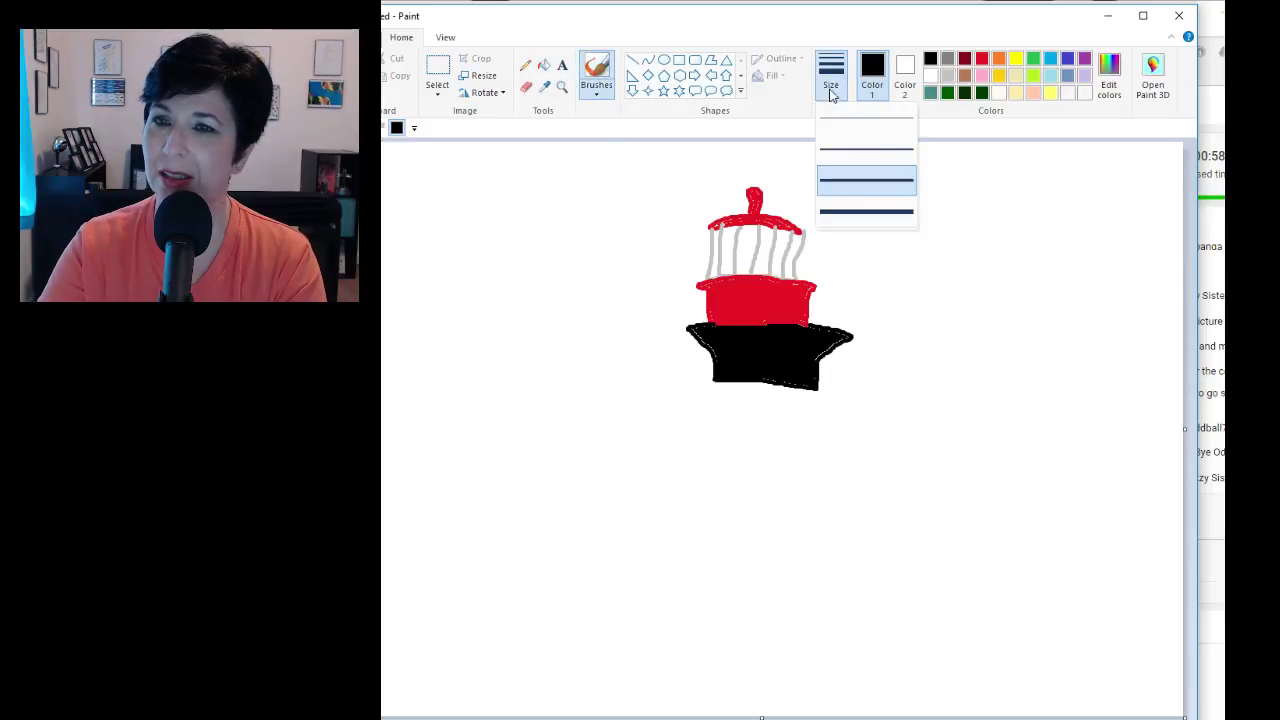
left_click(837, 189)
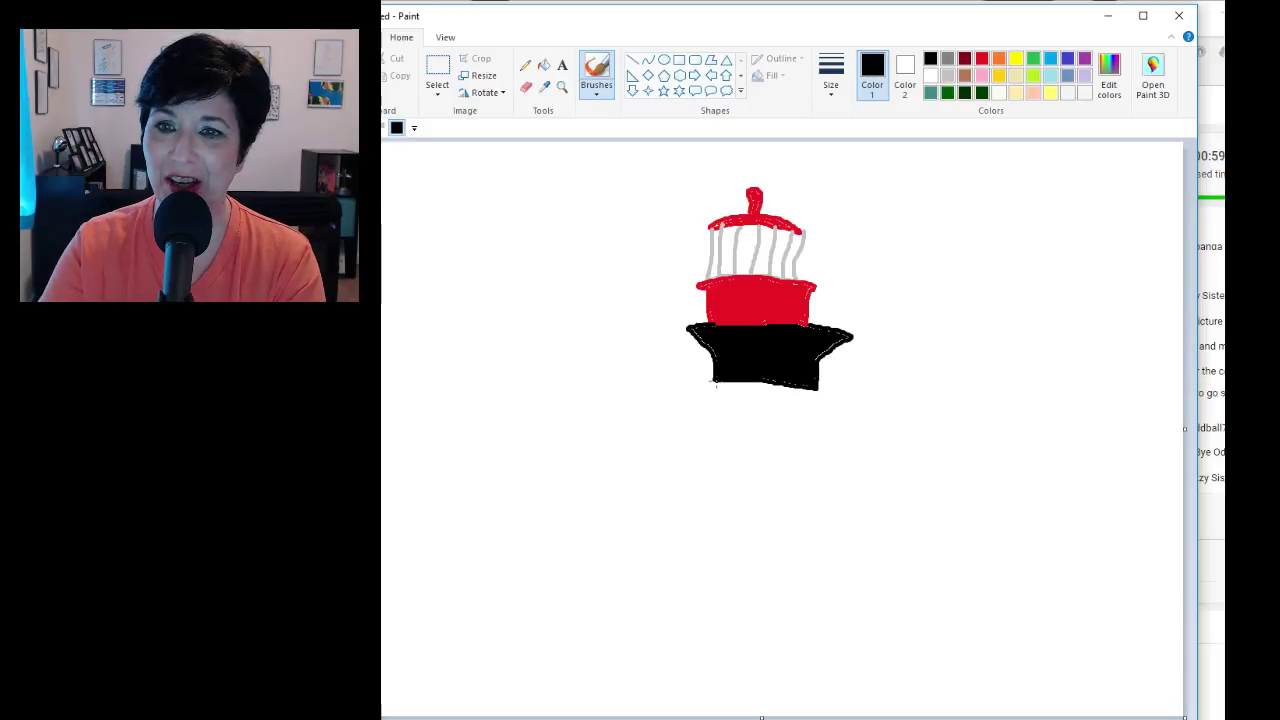
mouse_move(716, 382)
left_mouse_down()
mouse_move(715, 396)
mouse_move(758, 386)
mouse_move(812, 400)
mouse_move(742, 428)
mouse_move(709, 509)
mouse_move(778, 462)
mouse_move(821, 390)
left_mouse_up()
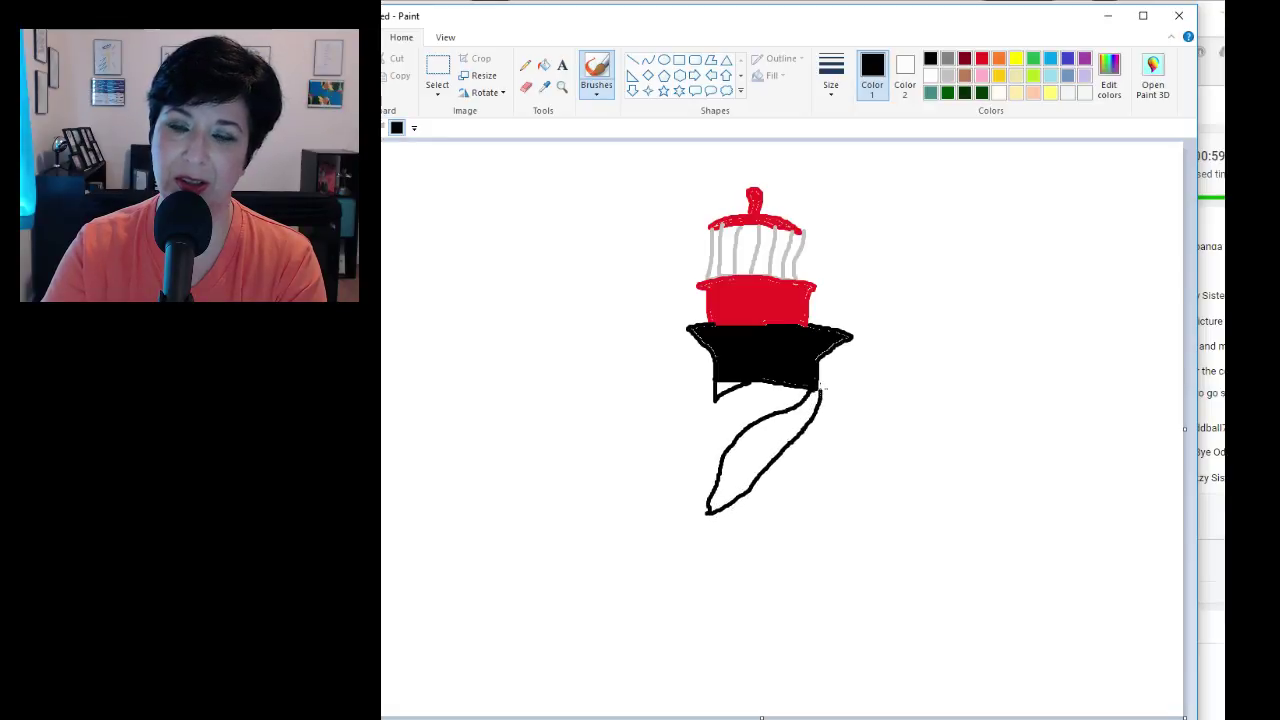
key("ctrl+z")
key("ctrl+z")
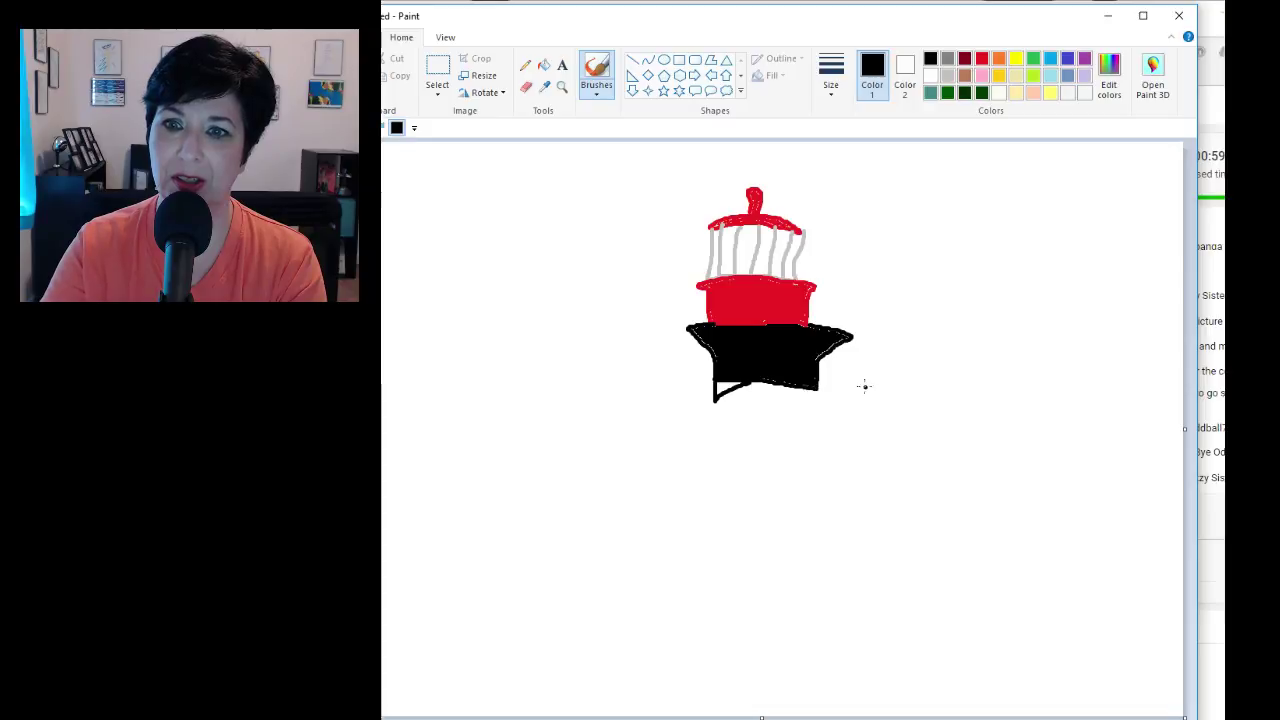
Outline a black diagonal stripe running down from the gallery and a triangular black stripe at the tower's base
mouse_move(722, 399)
left_mouse_down()
mouse_move(818, 393)
mouse_move(710, 509)
mouse_move(696, 562)
mouse_move(743, 542)
mouse_move(825, 446)
left_mouse_up()
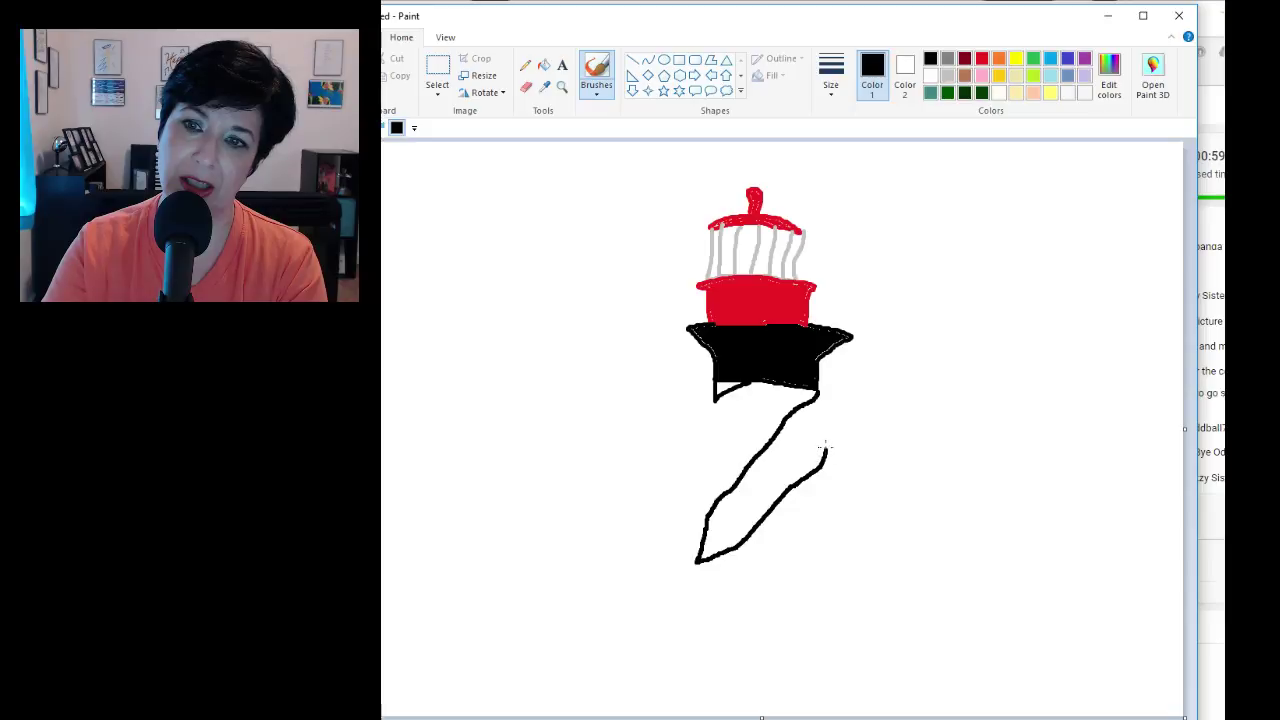
left_click_drag(822, 400, 818, 391)
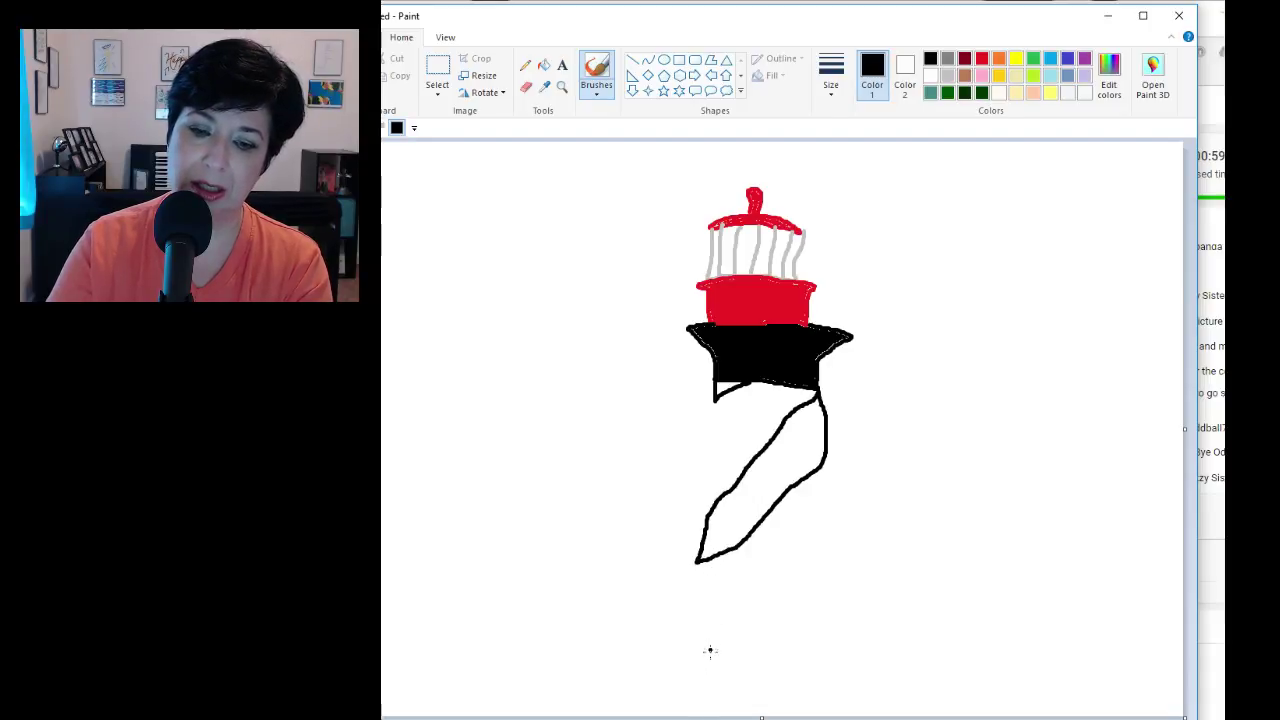
left_click_drag(705, 665, 836, 552)
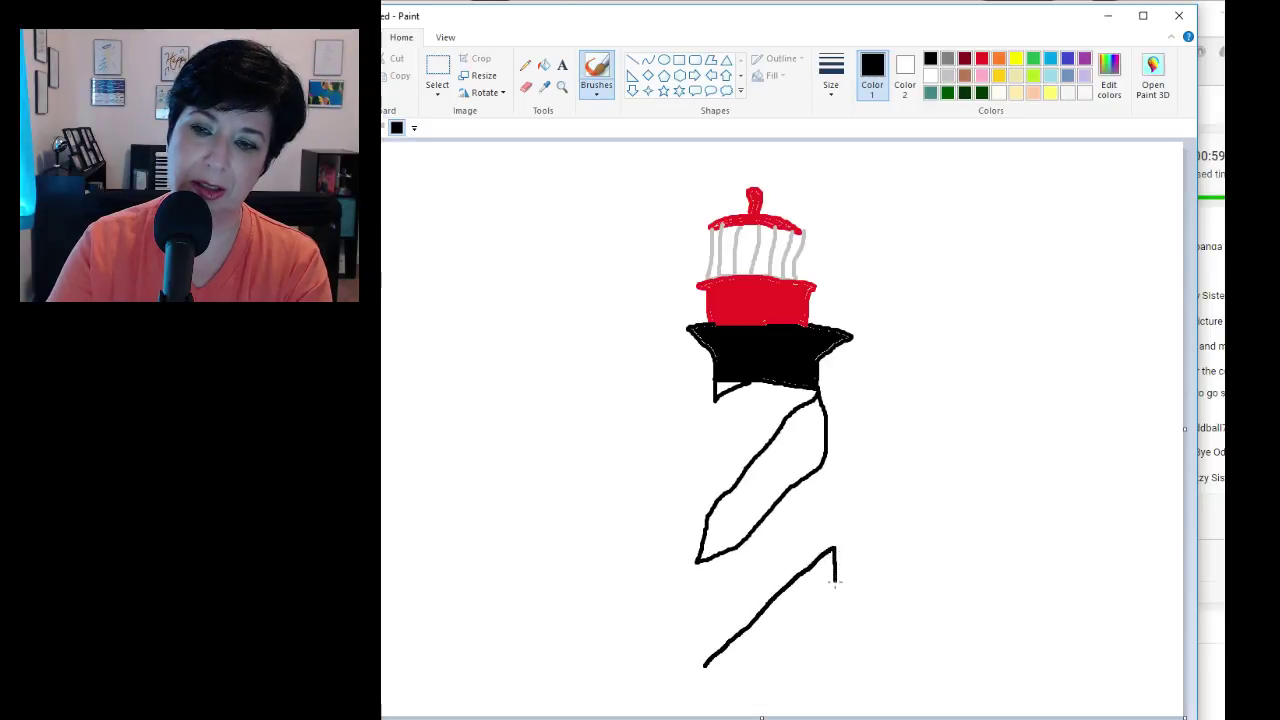
mouse_move(828, 646)
left_mouse_down()
mouse_move(829, 660)
mouse_move(798, 675)
mouse_move(703, 668)
left_mouse_up()
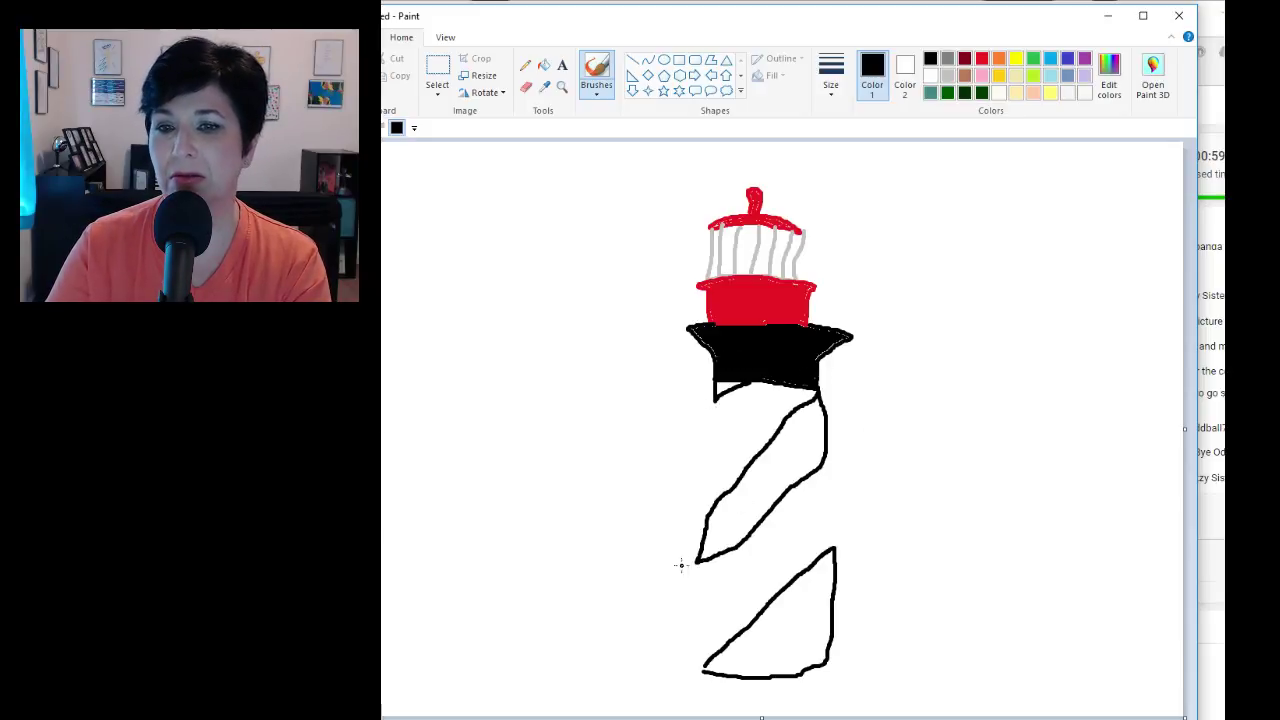
Fill the sliver under the gallery and the diagonal stripe with black, try filling the base stripe, and undo that last fill
left_click(544, 66)
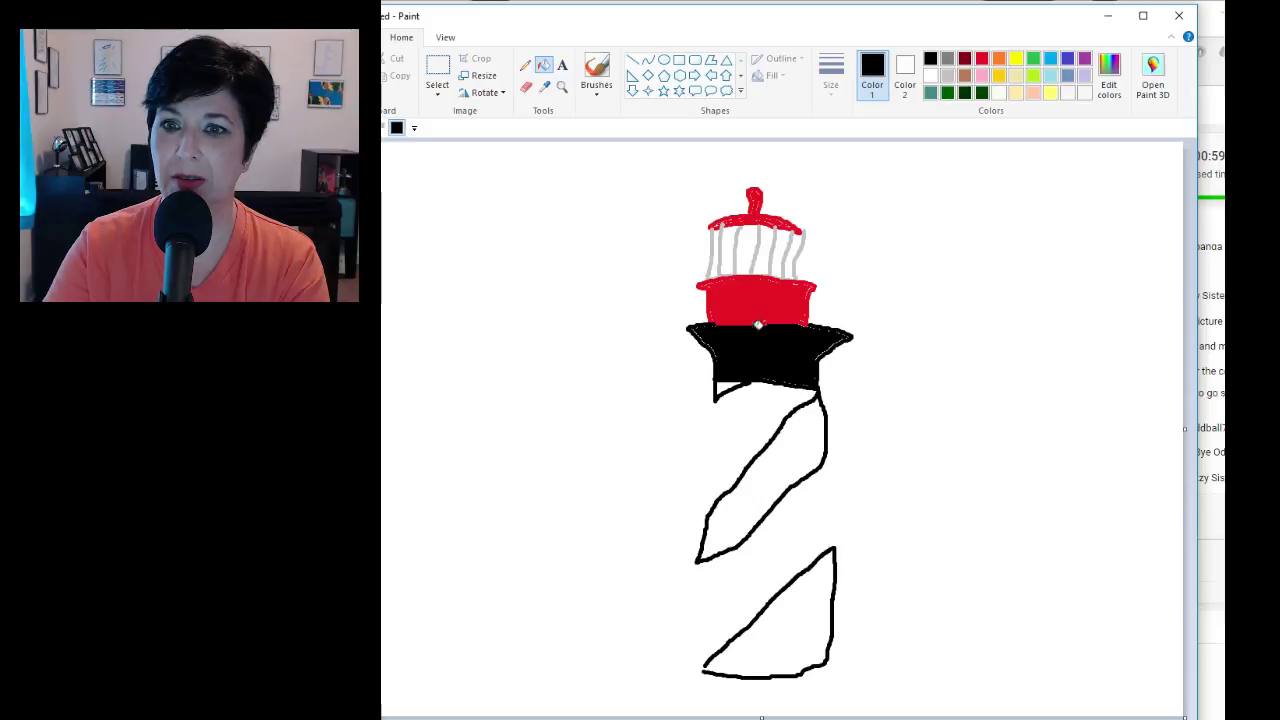
left_click(796, 446)
left_click(807, 586)
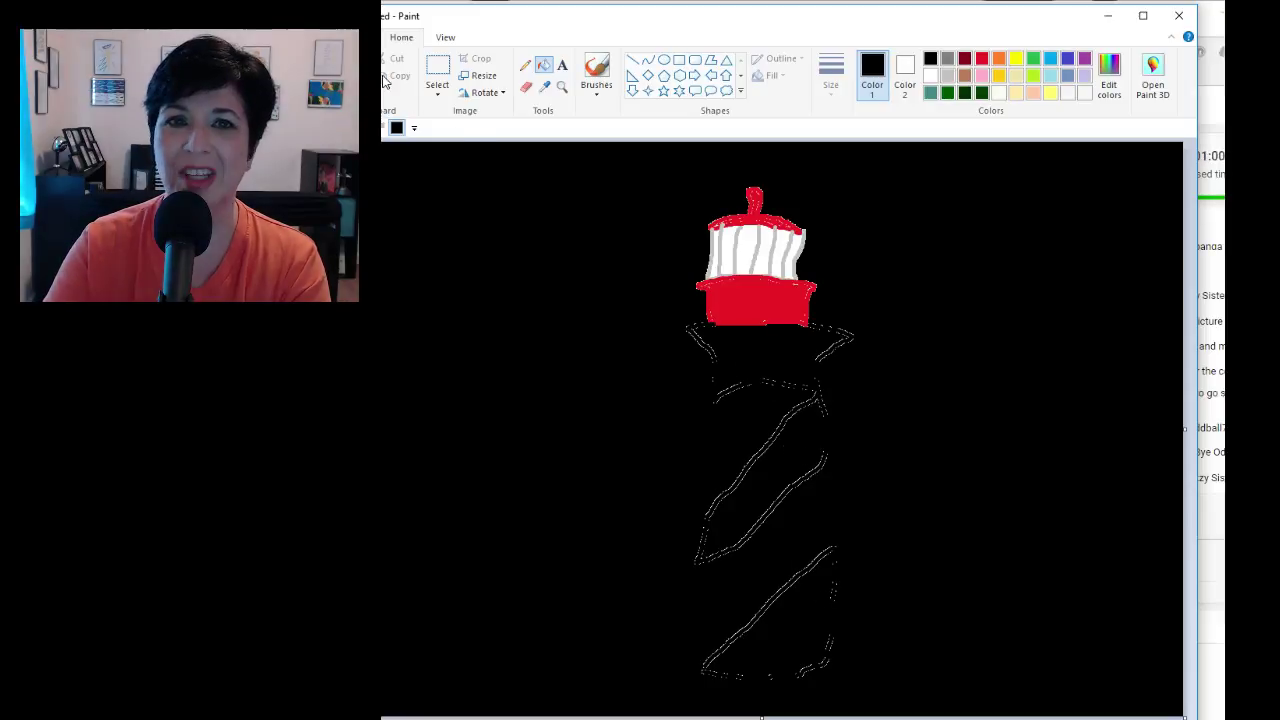
key("ctrl+z")
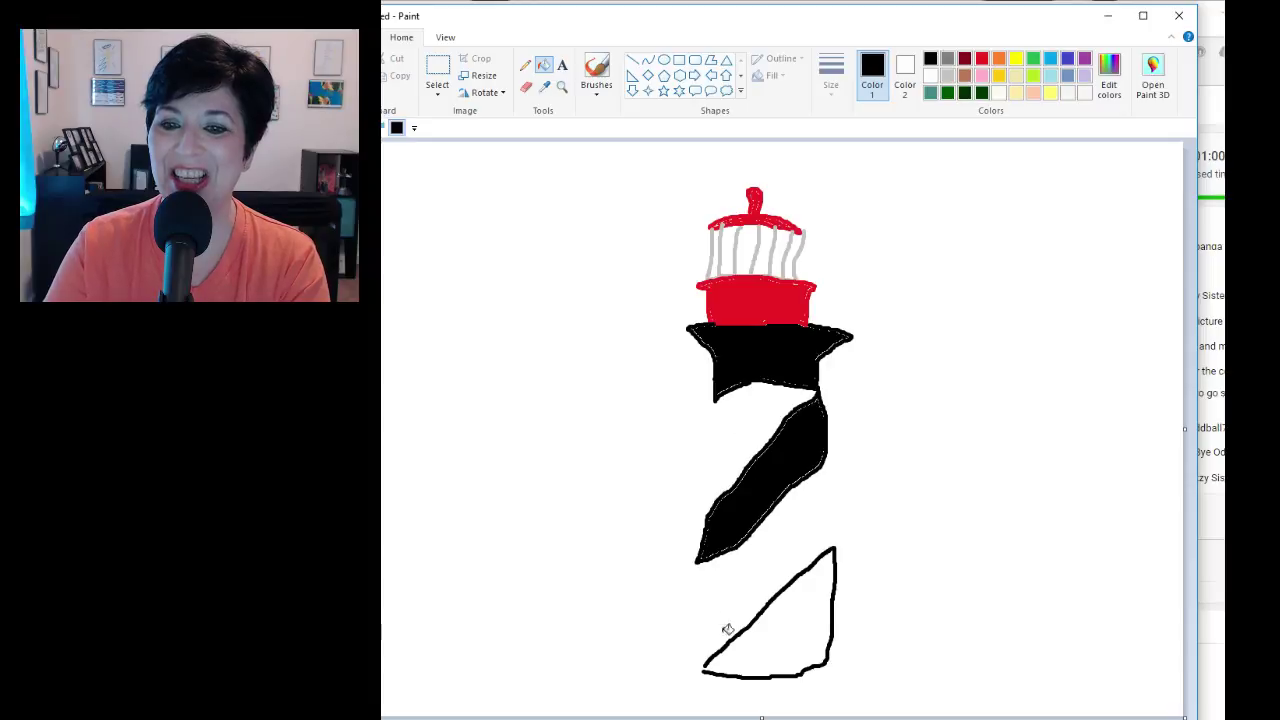
Close the gap in the base stripe's outline with the brush and fill the stripe with black
left_click(596, 88)
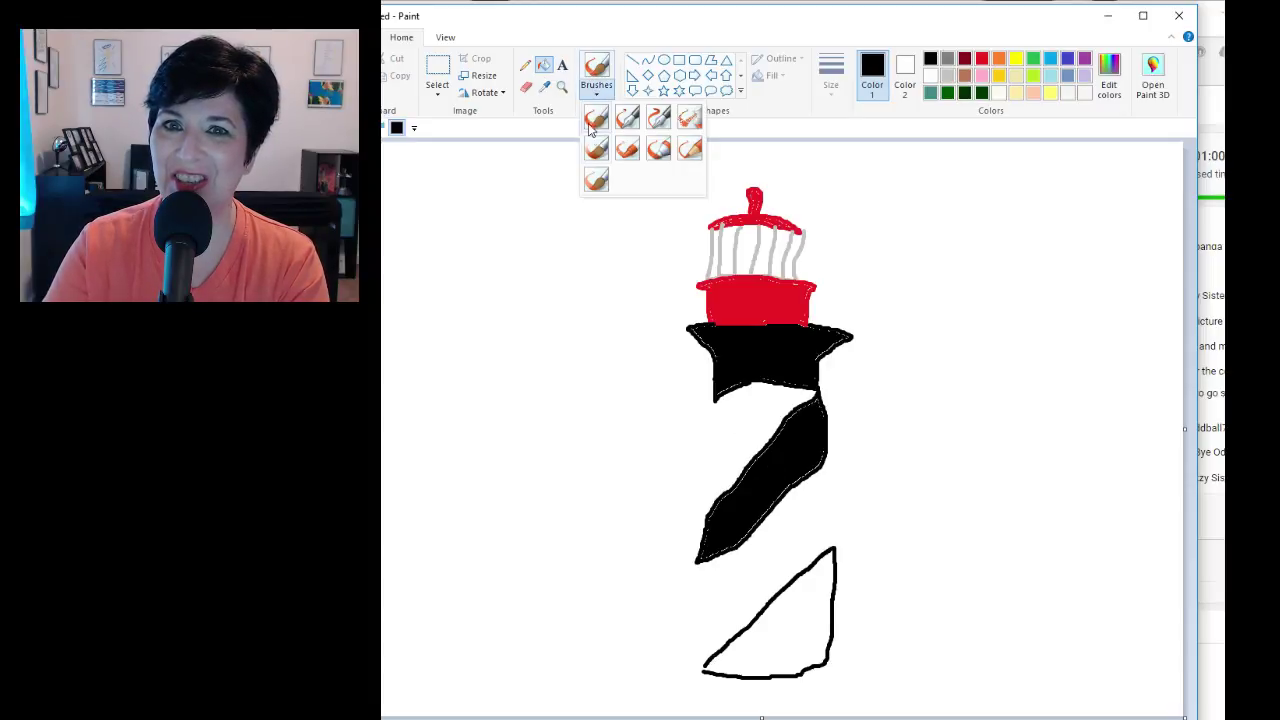
left_click(594, 122)
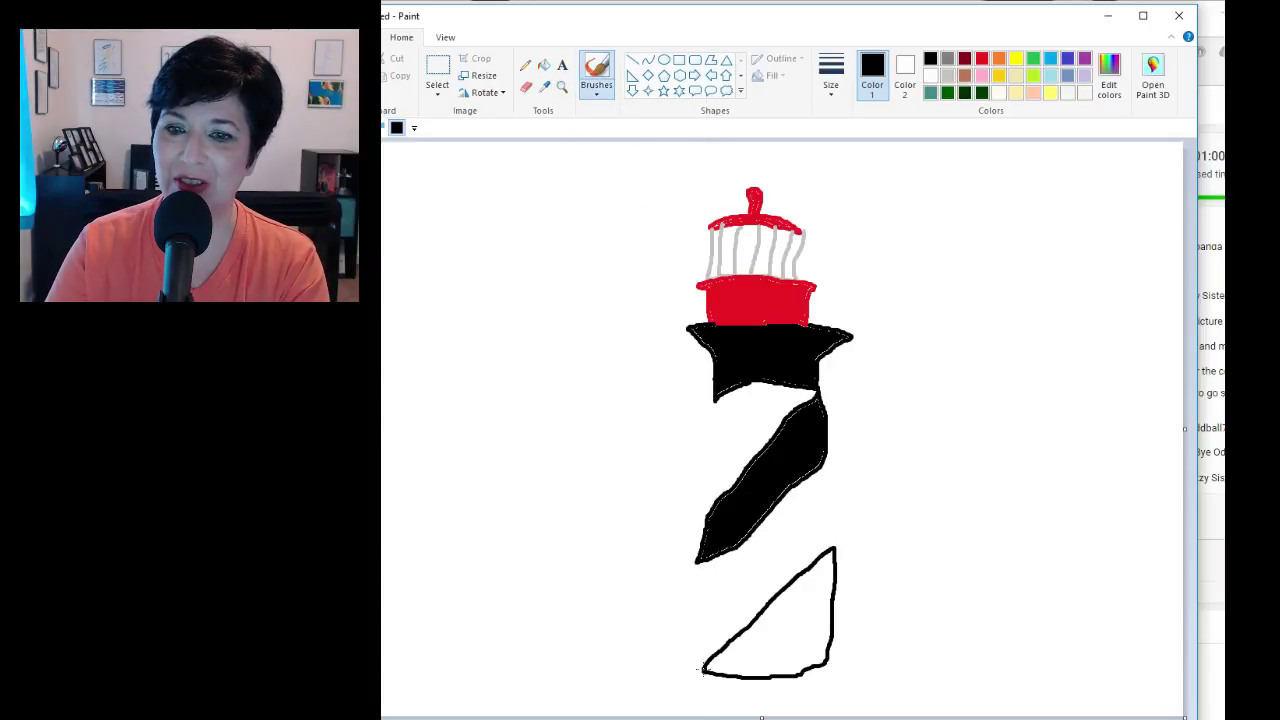
left_click(544, 64)
left_click(800, 589)
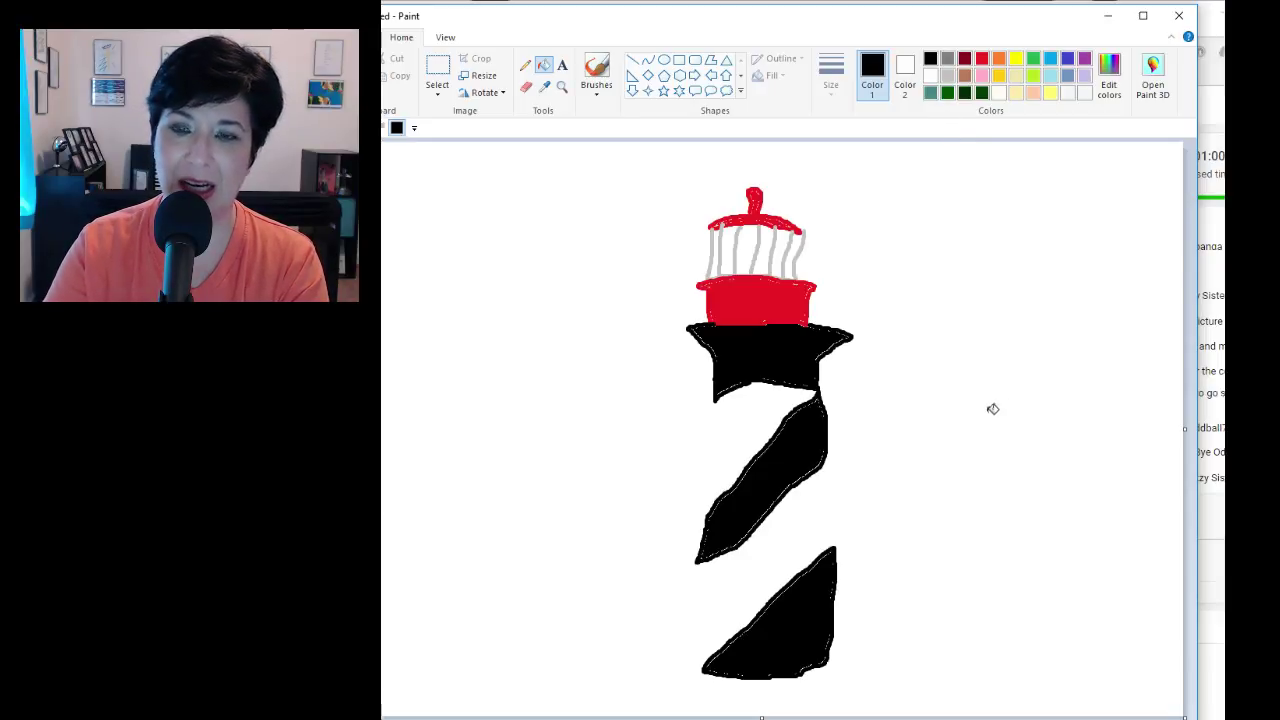
Draw the open sides of the tower's white stripes in light blue and fill the background with the same colour
left_click(1051, 76)
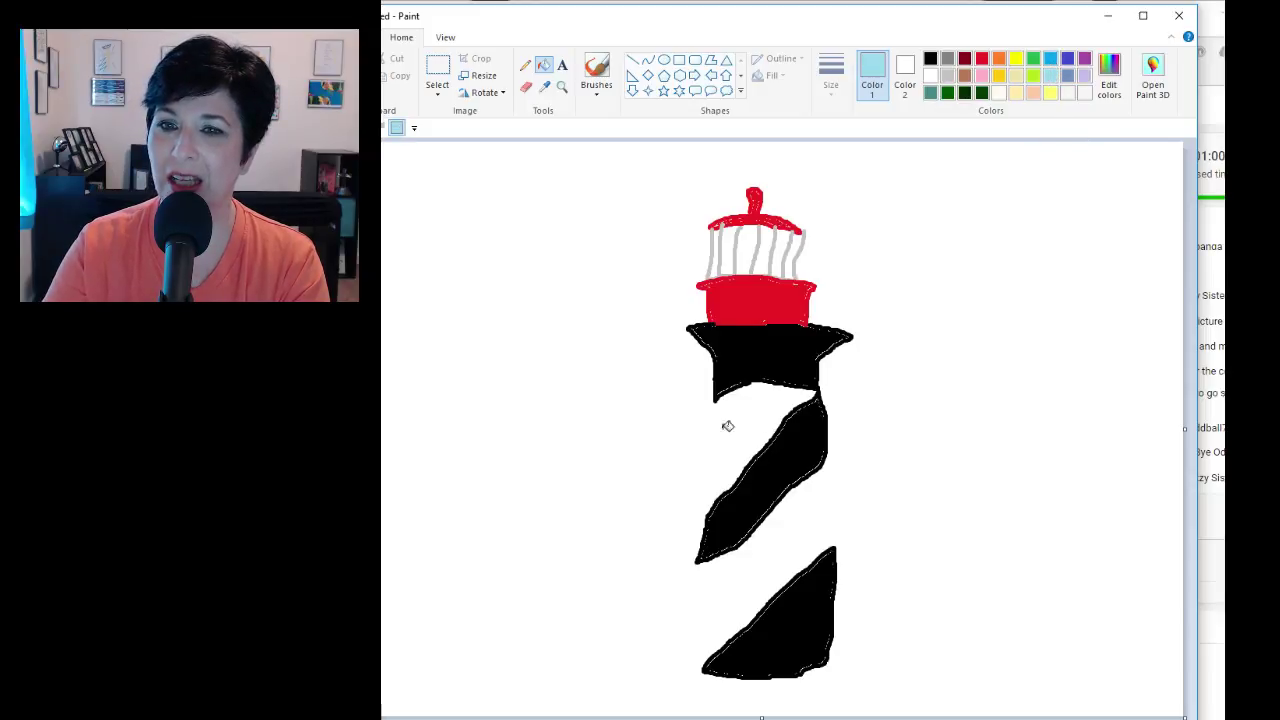
left_click(598, 90)
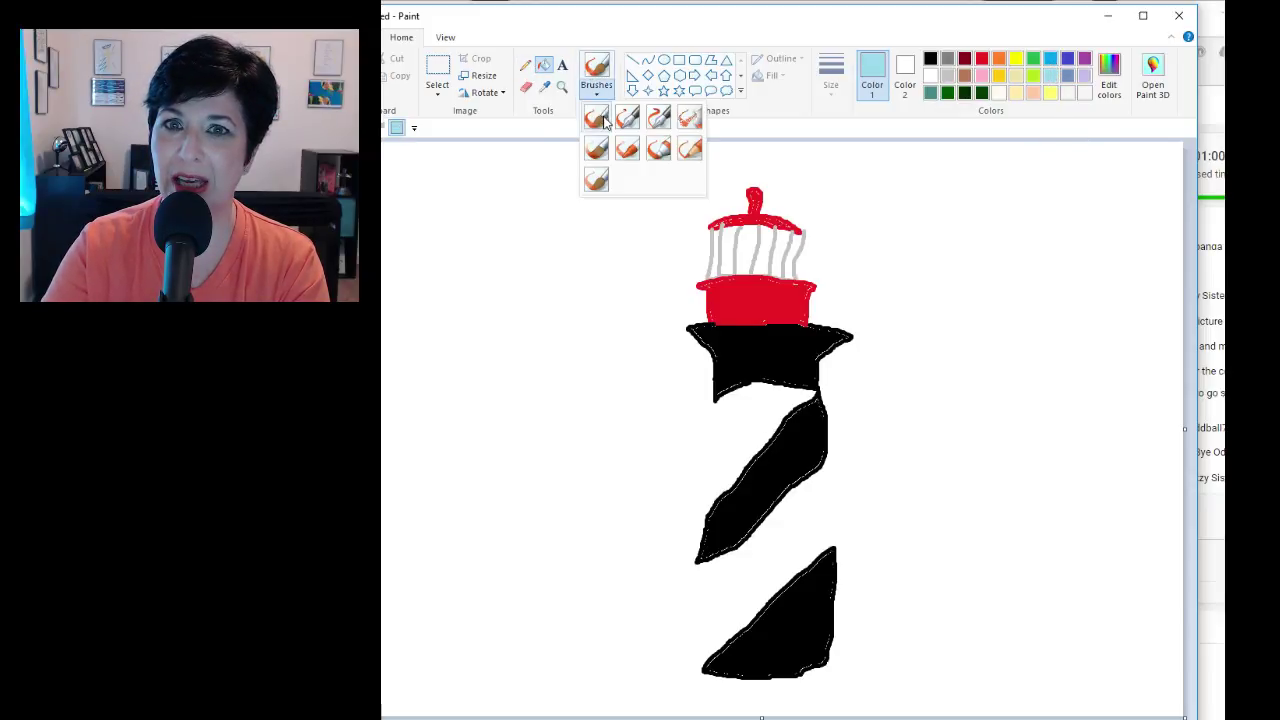
left_click(605, 122)
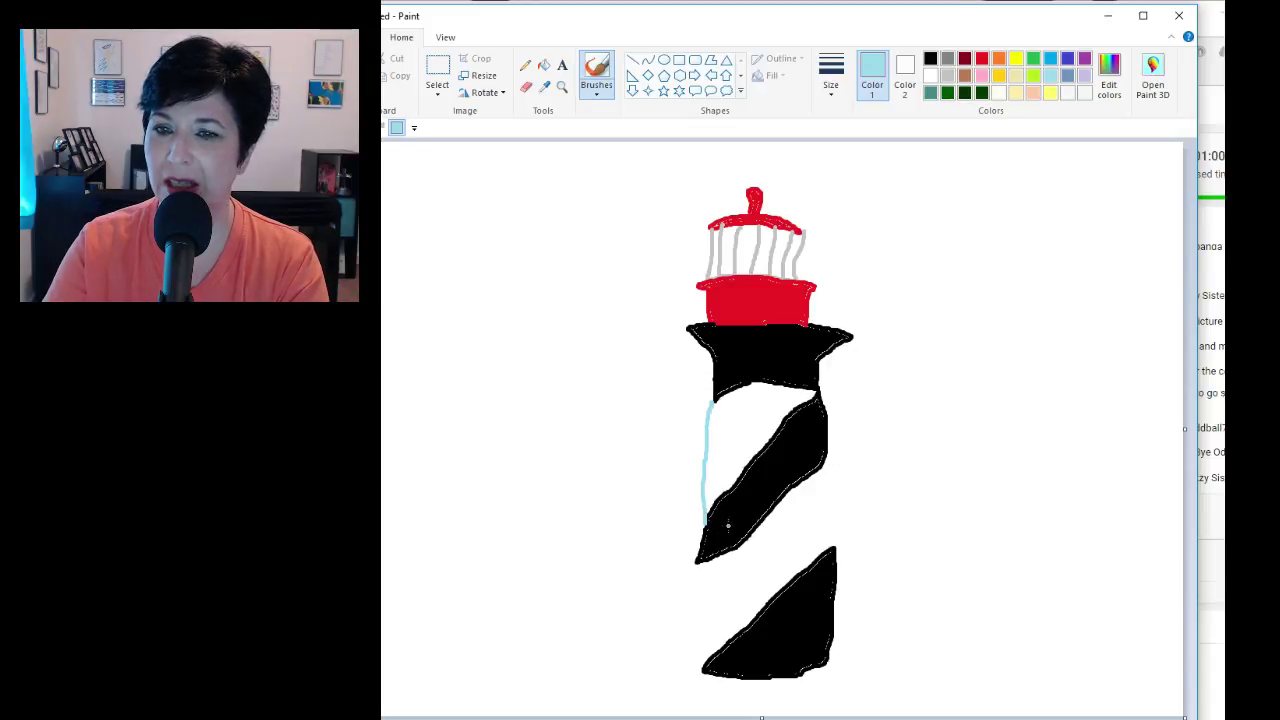
left_click_drag(697, 580, 690, 632)
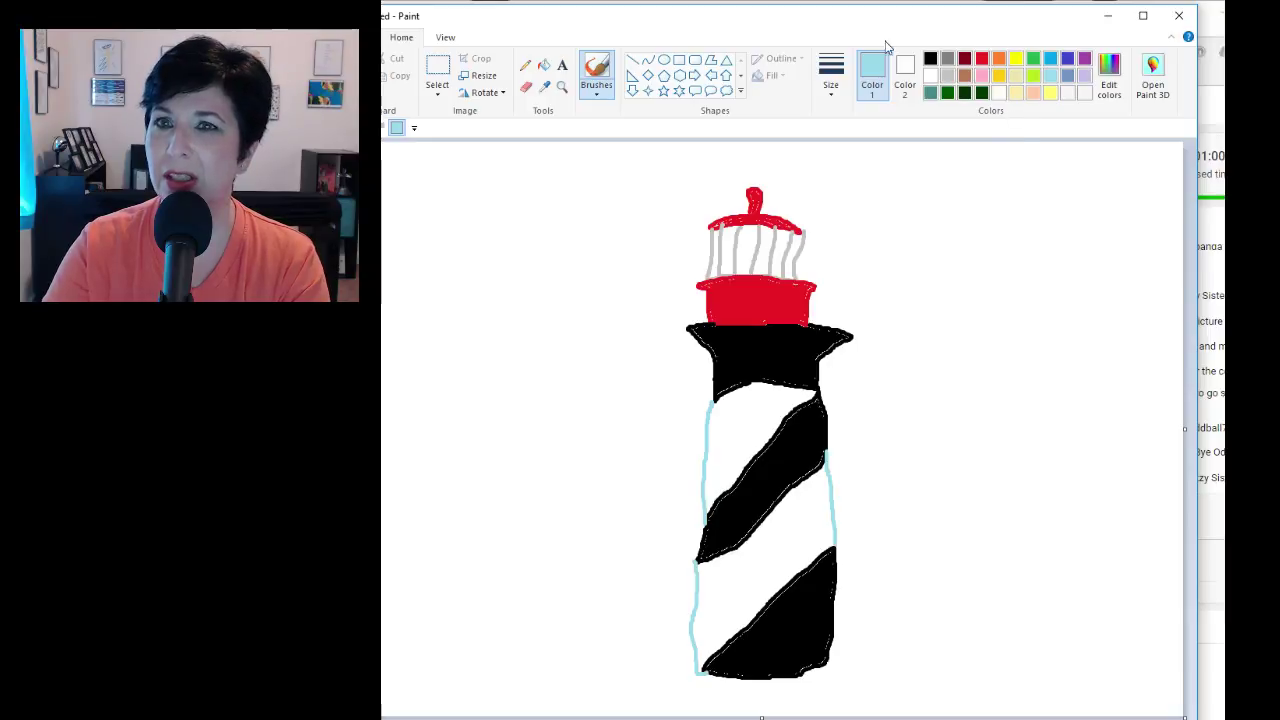
left_click(544, 65)
left_click(587, 260)
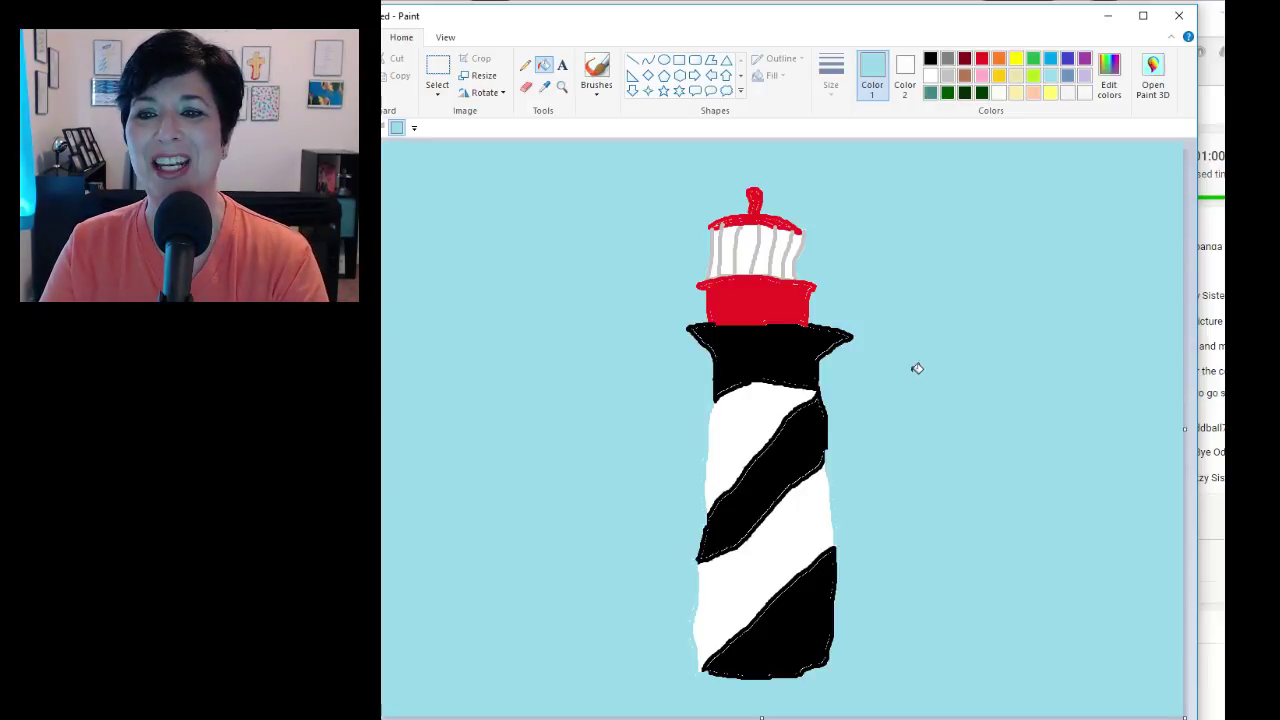
Save the picture as a PNG named lighthouse in the Digital Art folder and close the drawing program
left_click(346, 40)
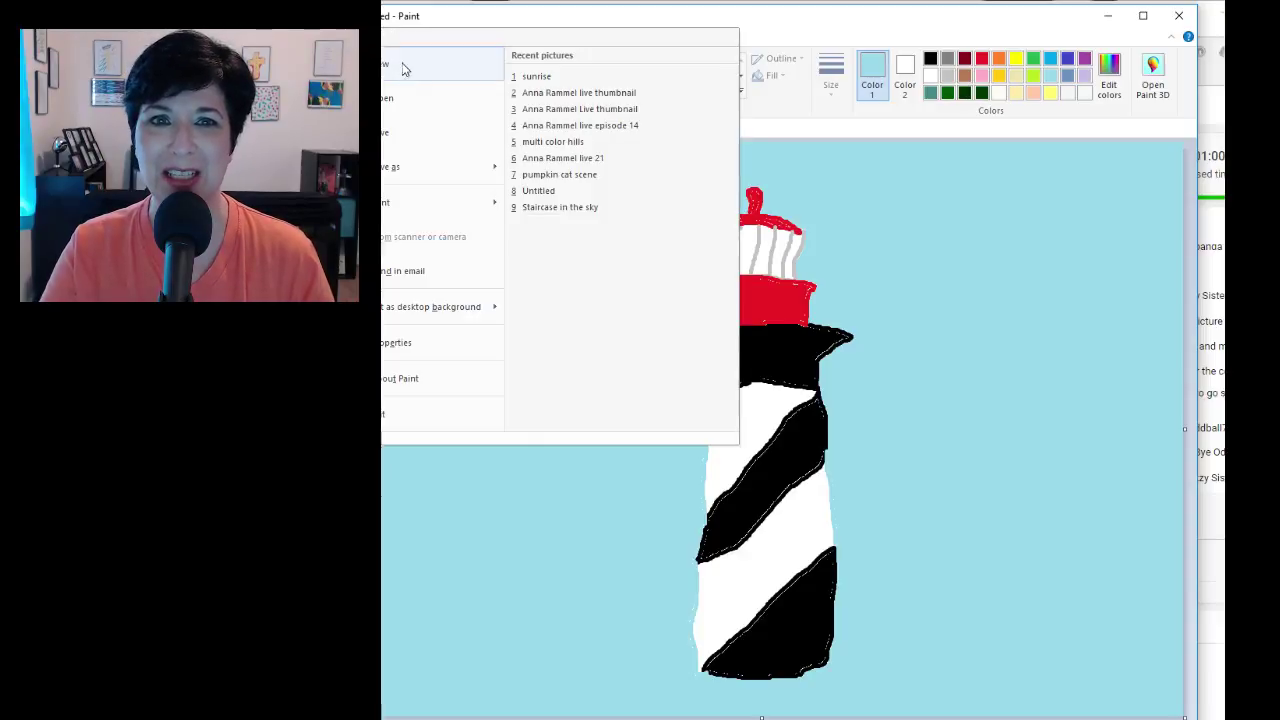
left_click(391, 149)
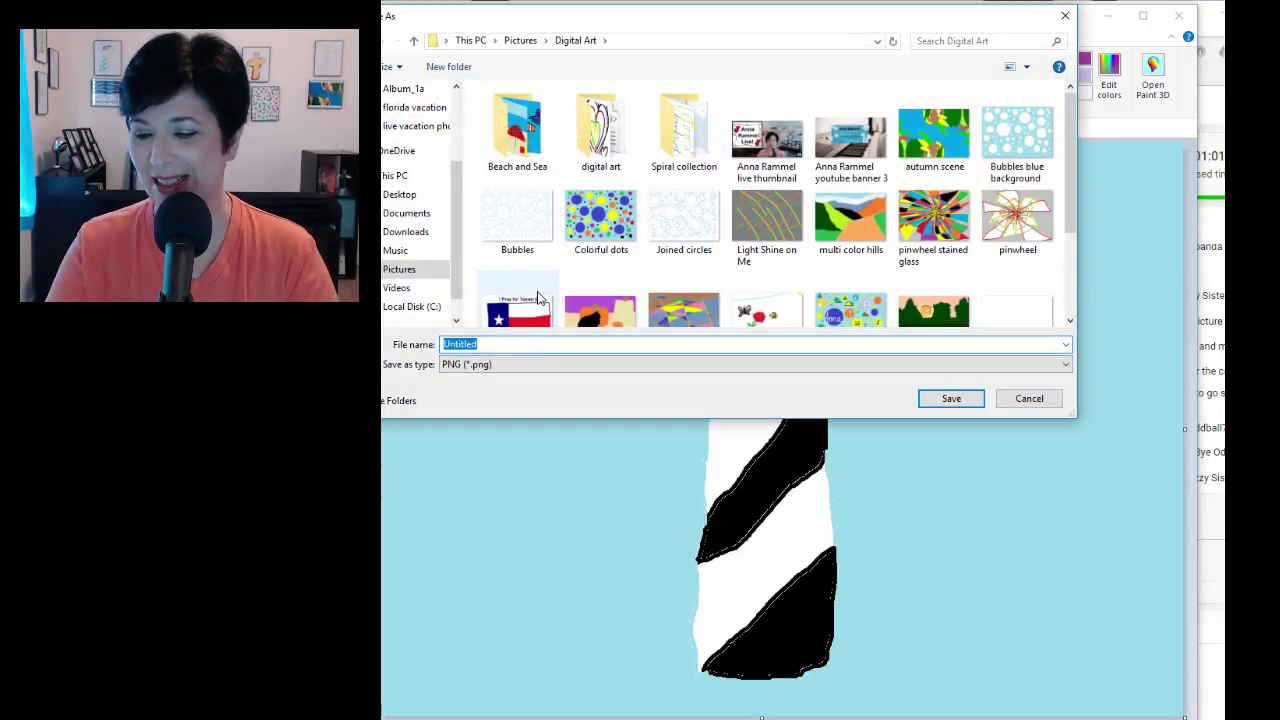
type("light")
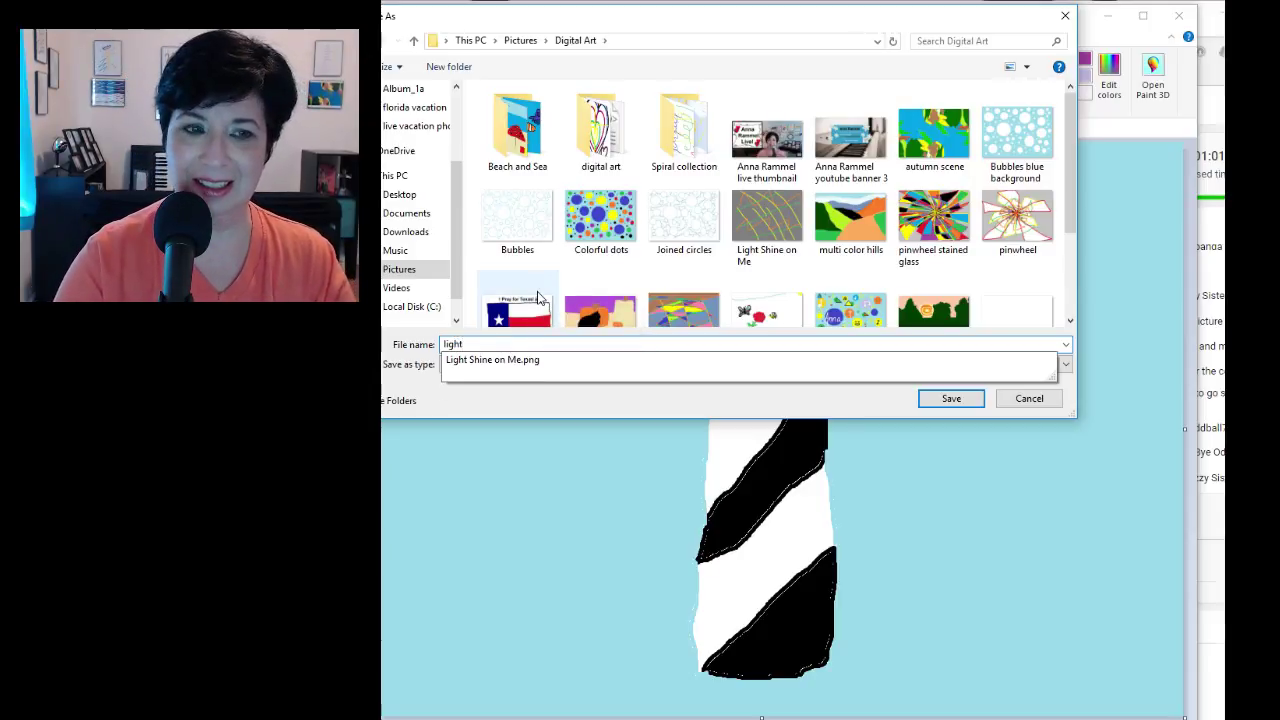
type("house")
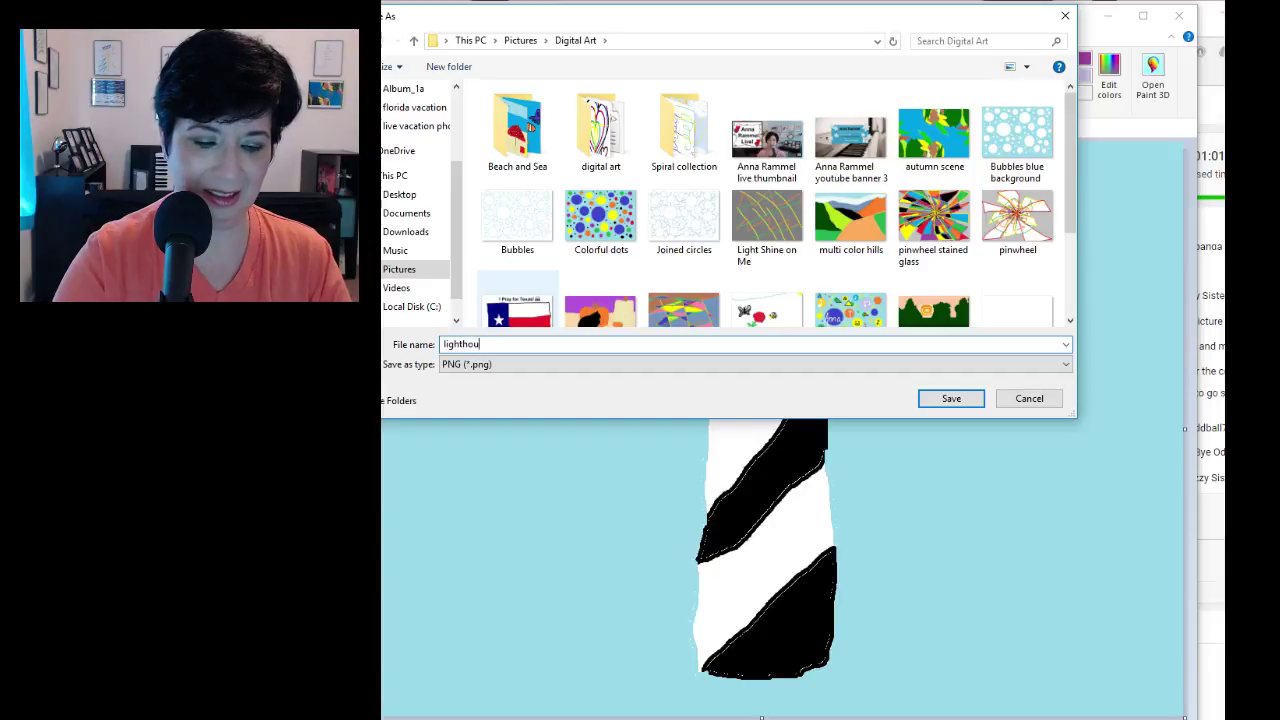
left_click(966, 406)
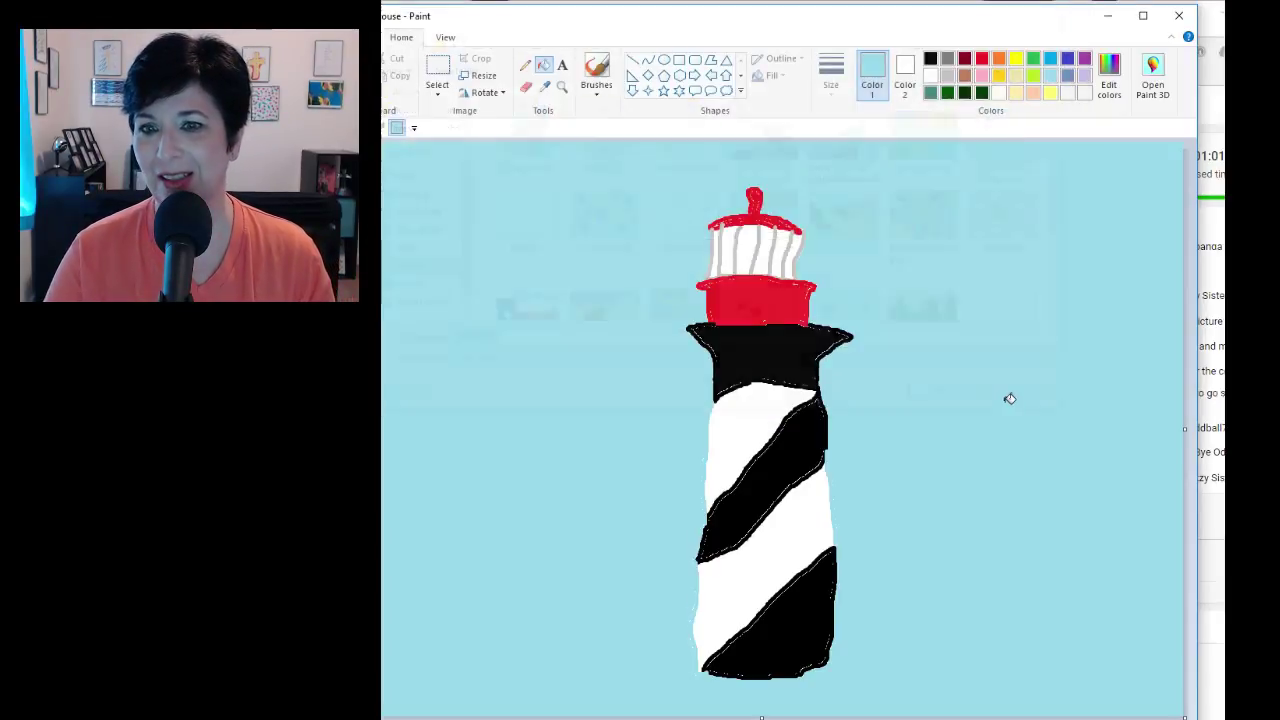
left_click(1181, 17)
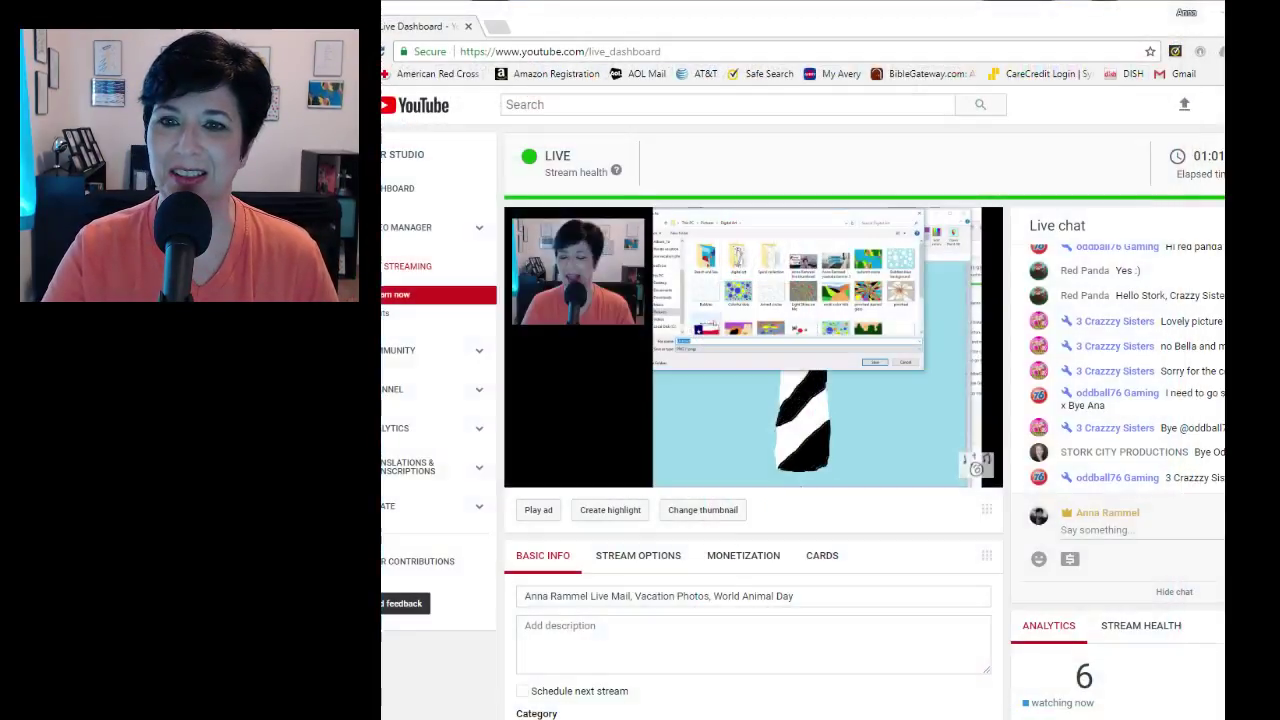